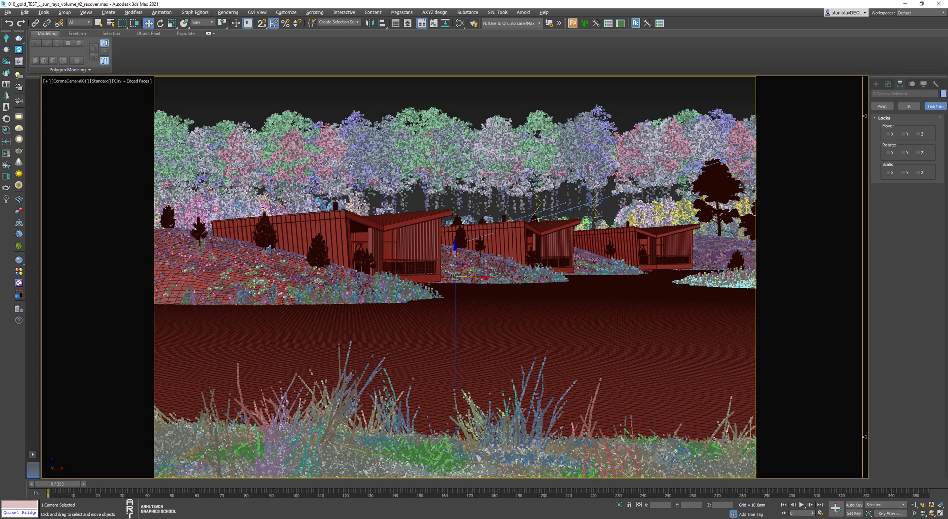
Set the animation length to 300 frames, go to frame 300 with Auto Key on, and select CoronaCamera001.
right_click_drag(675, 496, 811, 496, "ctrl+alt")
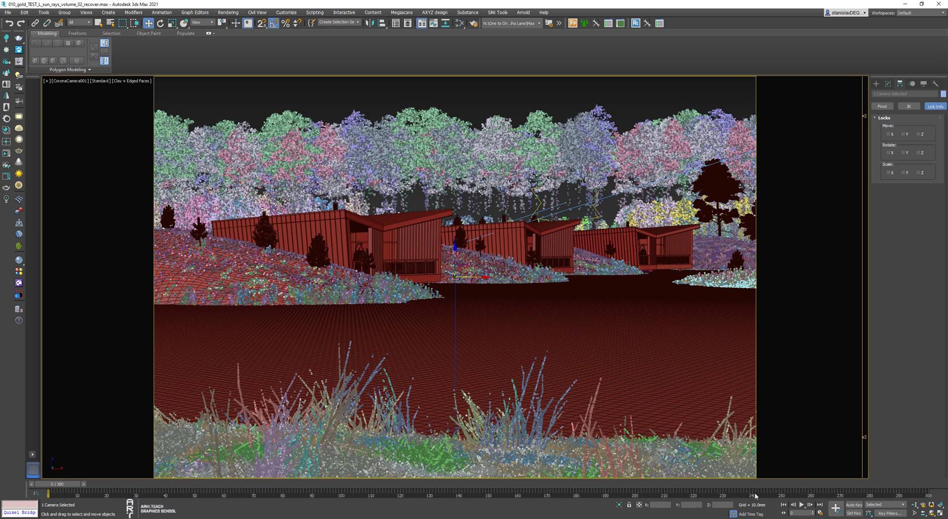
left_click_drag(875, 486, 929, 485)
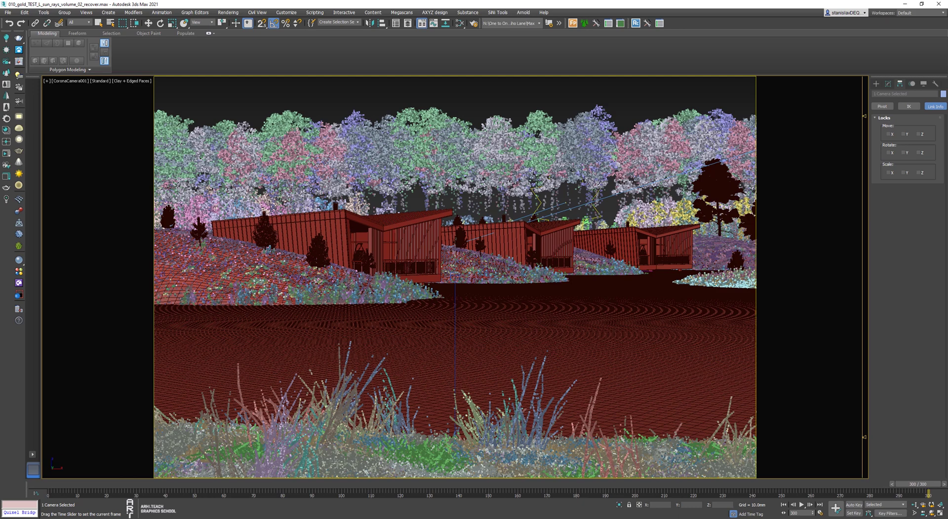
left_click(854, 505)
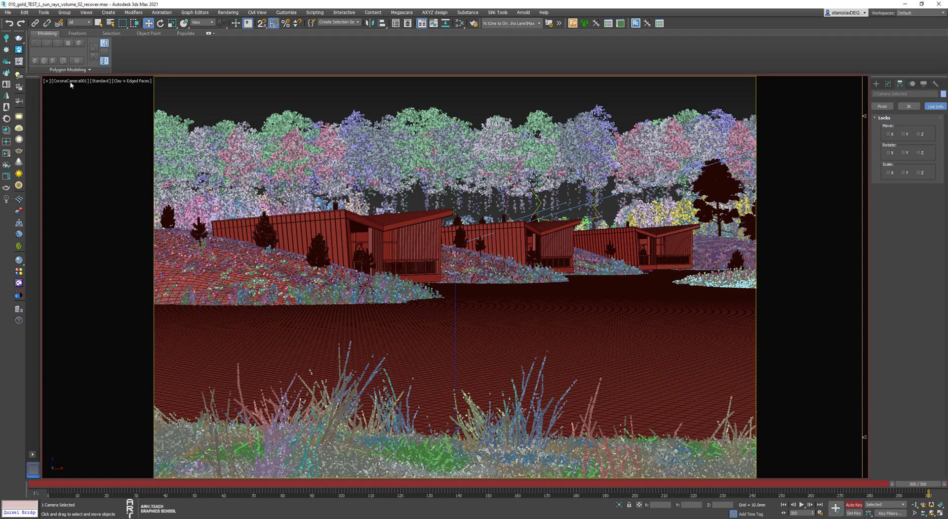
left_click(69, 81)
left_click(95, 221)
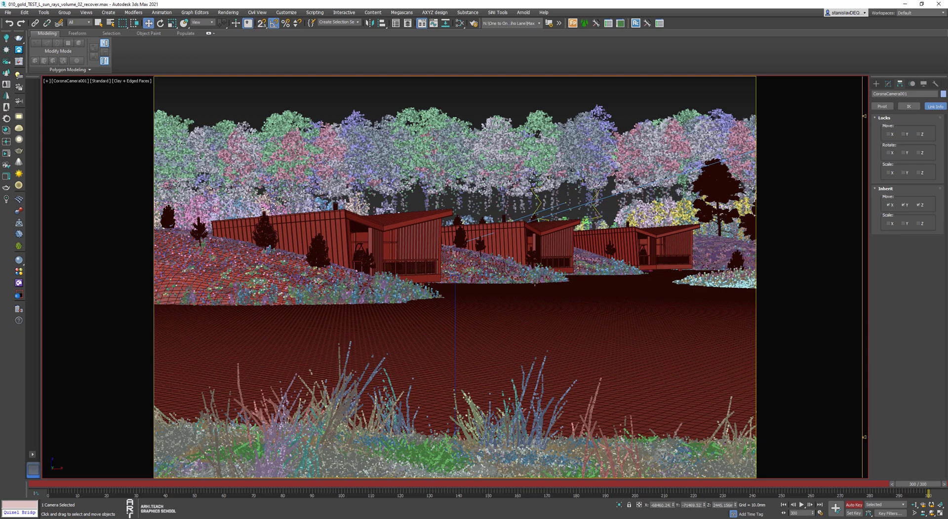
Inspect the isolated camera in Perspective, then return to the CoronaCamera001 view with the full scene.
key("p")
middle_click_drag(538, 290, 529, 311, "alt")
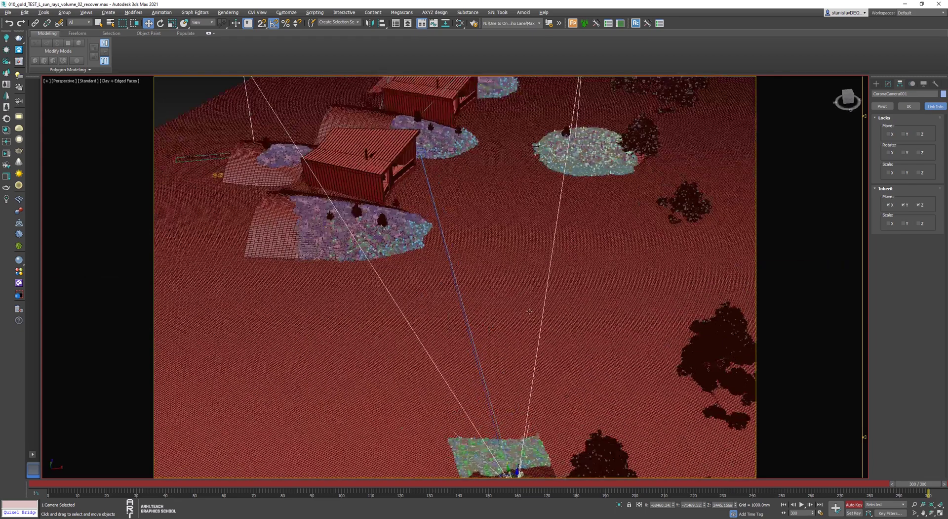
key("alt+q")
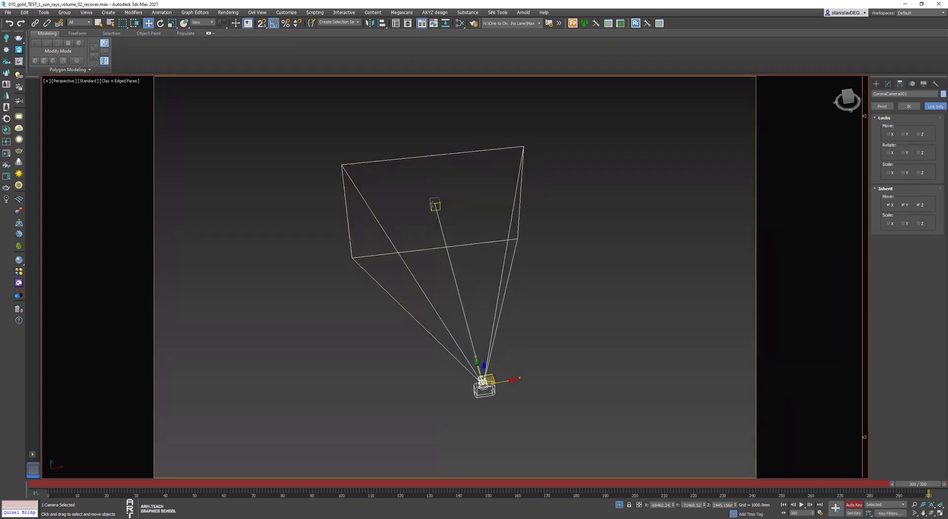
left_click(433, 203)
key("c")
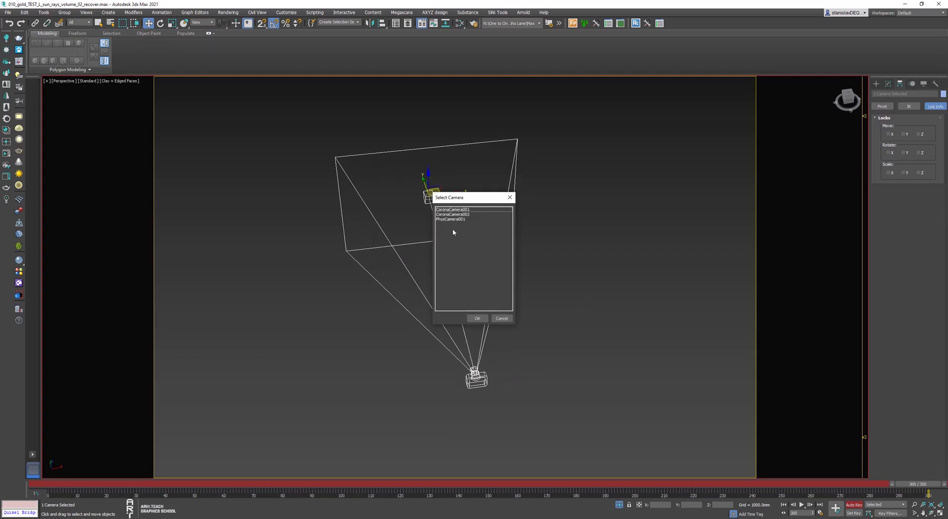
double_click(459, 210)
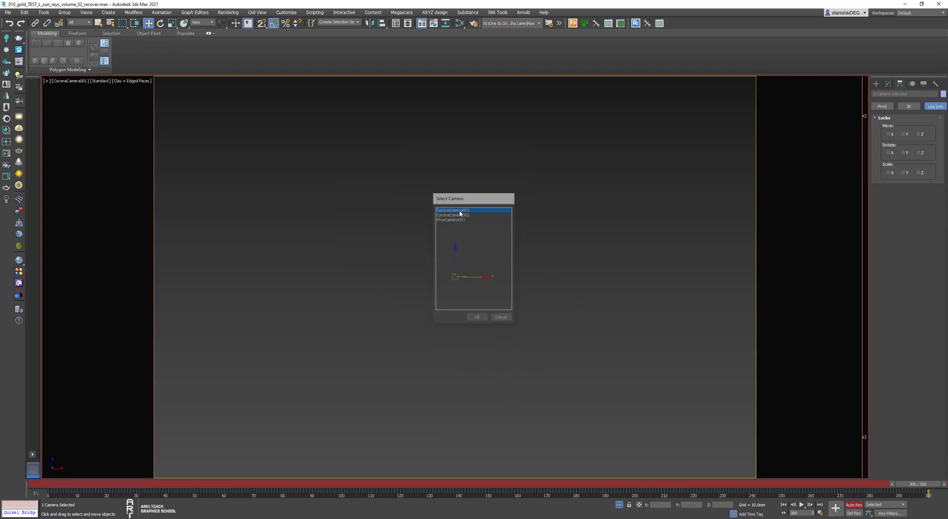
left_click(620, 505)
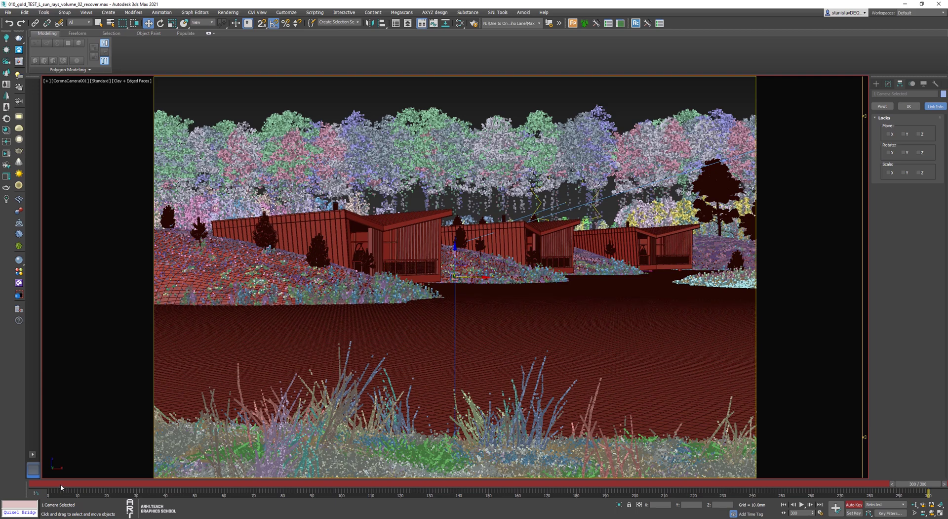
Check the first and last frames, switch to Set Key mode, and scrub back to frame 0.
left_click(61, 484)
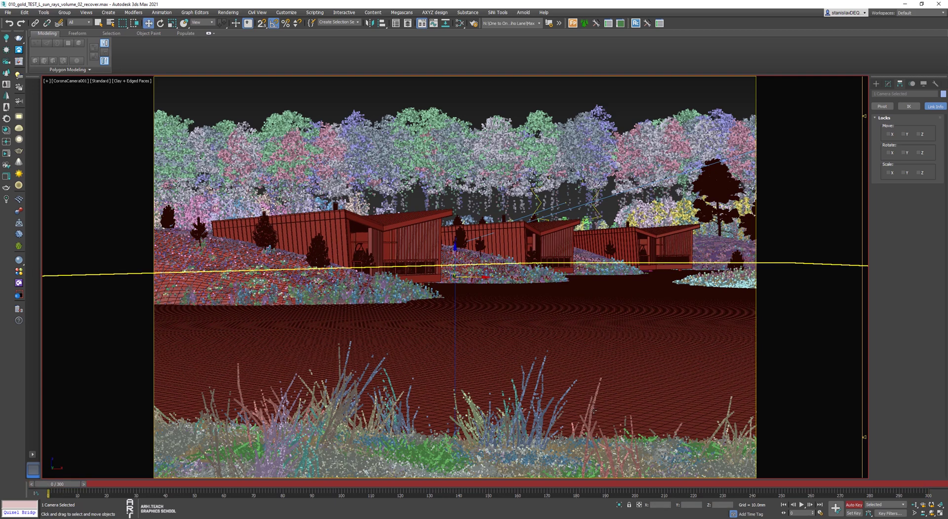
left_click(928, 485)
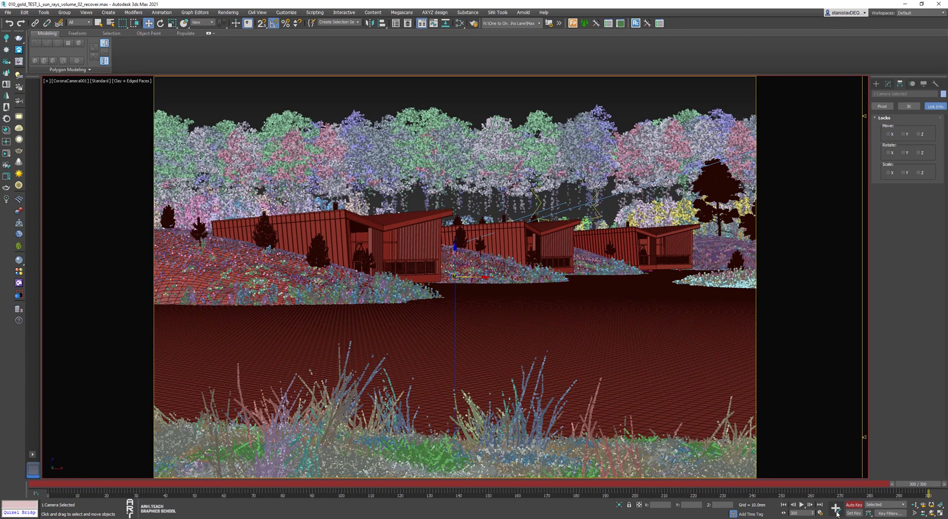
left_click(855, 513)
left_click_drag(918, 484, 58, 484)
Truck the camera so the houses shift left, scrub to frame 110, and show the mini Curve Editor.
key("q")
key("w")
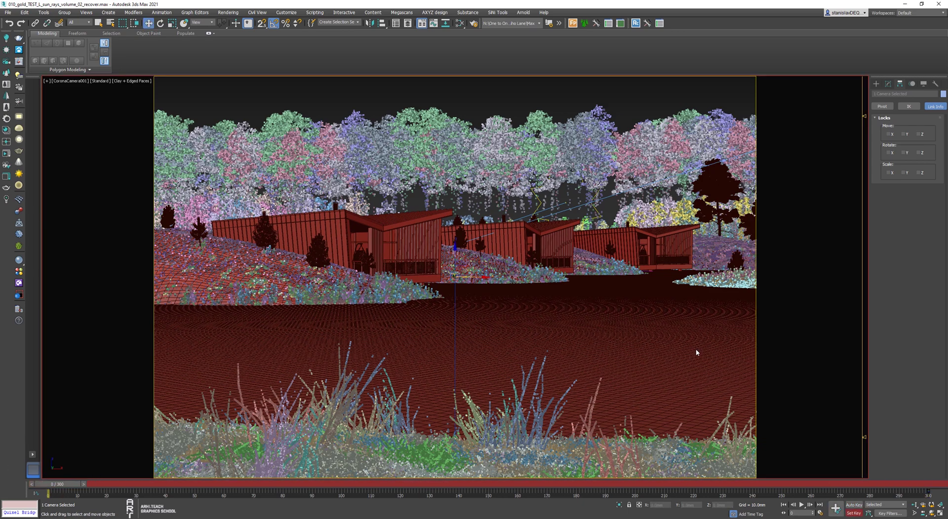
middle_click_drag(696, 353, 676, 346)
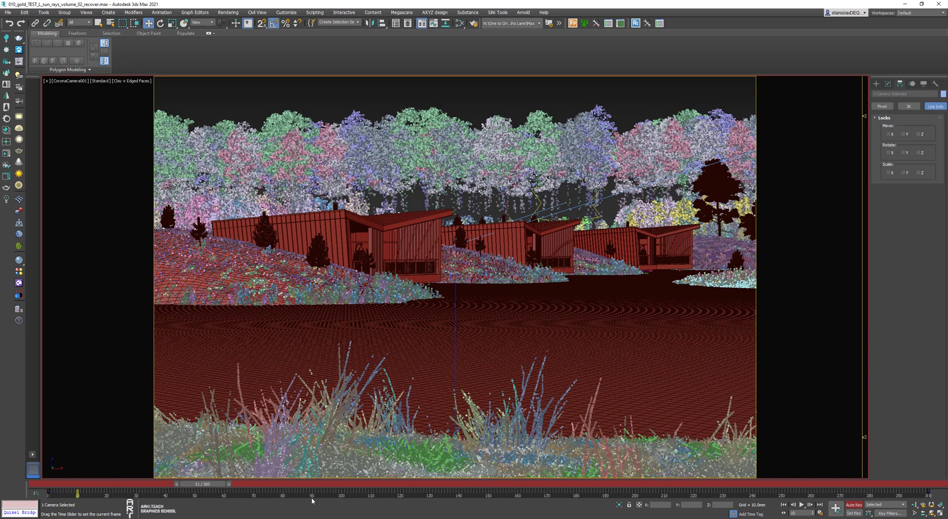
key("q")
key("w")
middle_click_drag(719, 398, 698, 395)
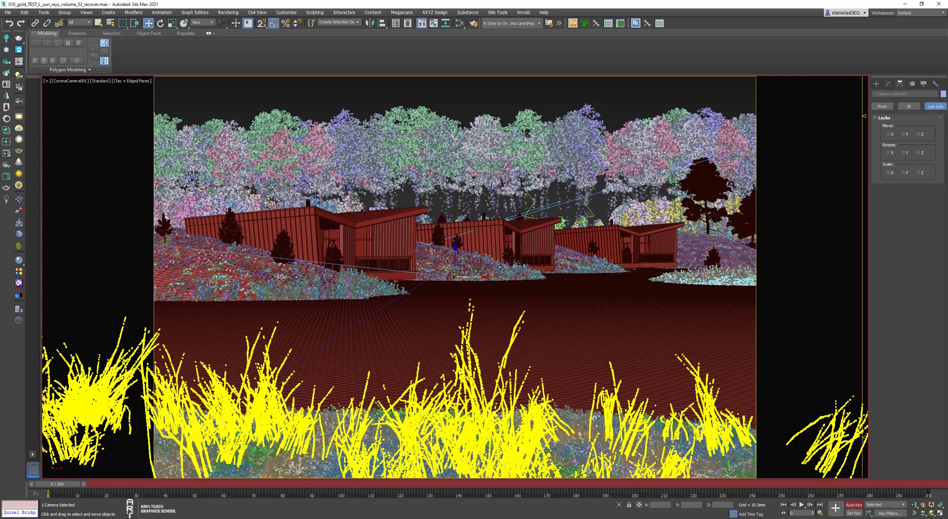
mouse_move(64, 484)
left_mouse_down()
mouse_move(882, 484)
mouse_move(48, 484)
left_mouse_up()
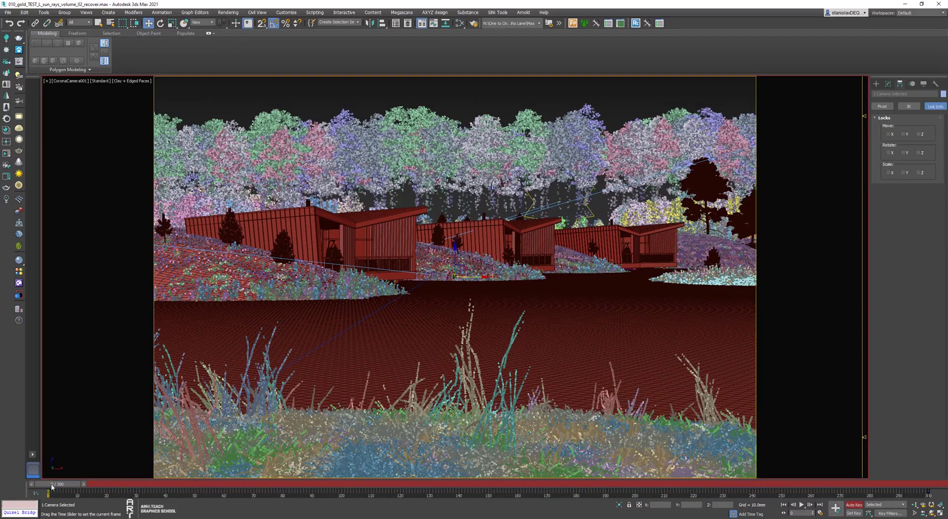
left_click(35, 493)
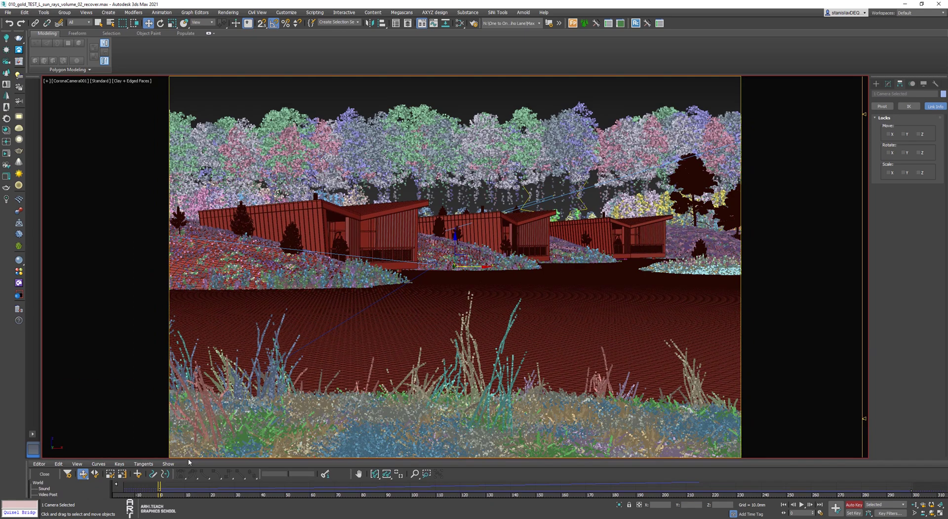
Enlarge the Curve Editor, select CoronaCamera001's X Position track, and frame its curve.
left_click_drag(189, 460, 208, 343)
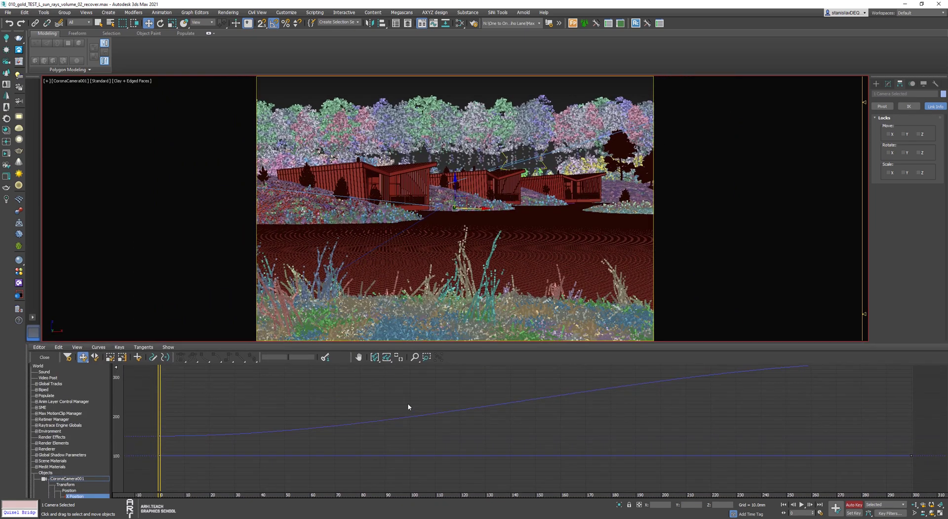
middle_click_drag(864, 398, 868, 437)
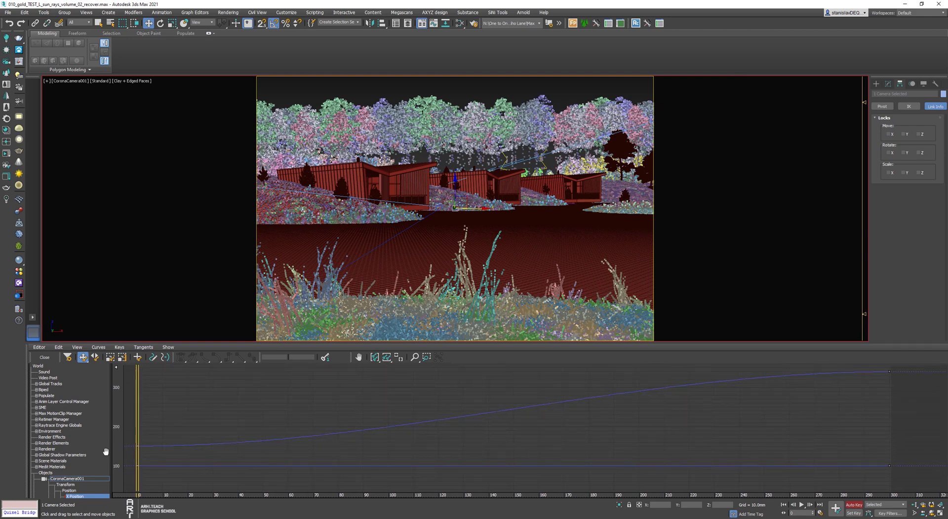
left_click(73, 485)
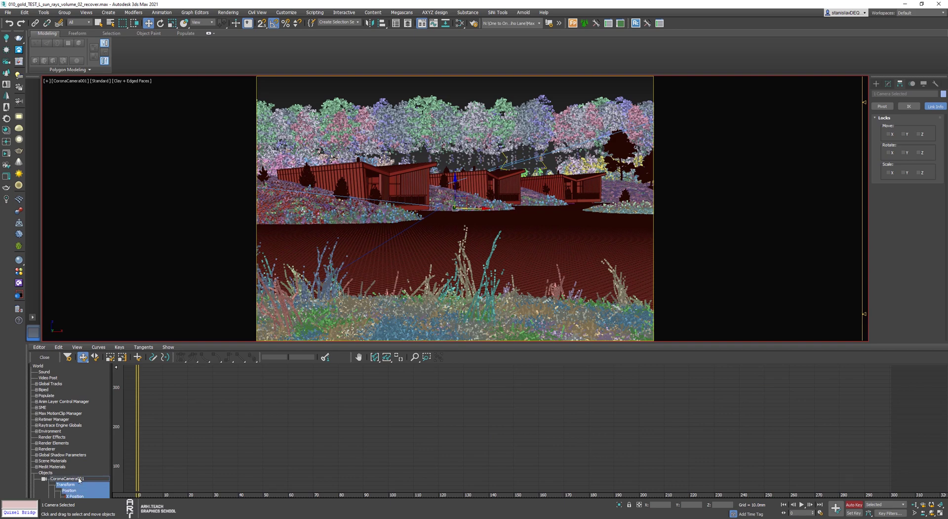
key("Up")
left_click(73, 497)
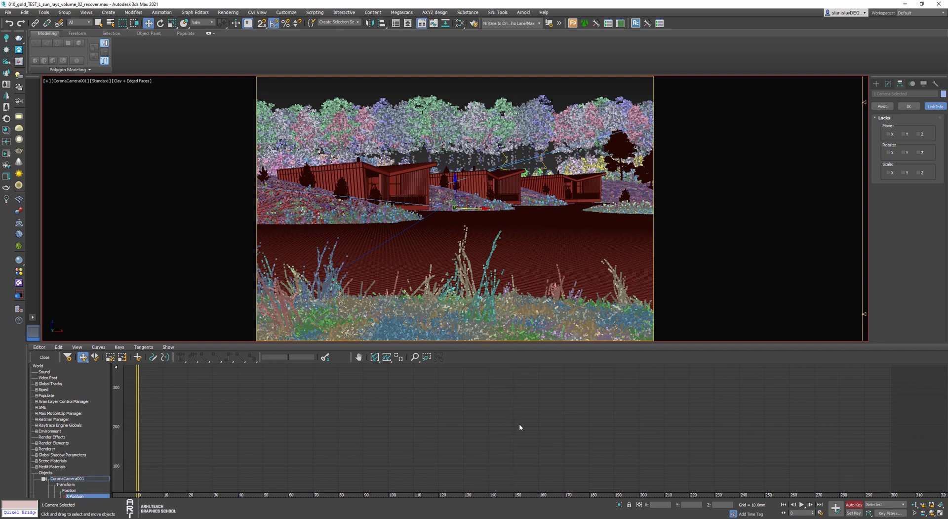
left_click(122, 357)
left_click(376, 359)
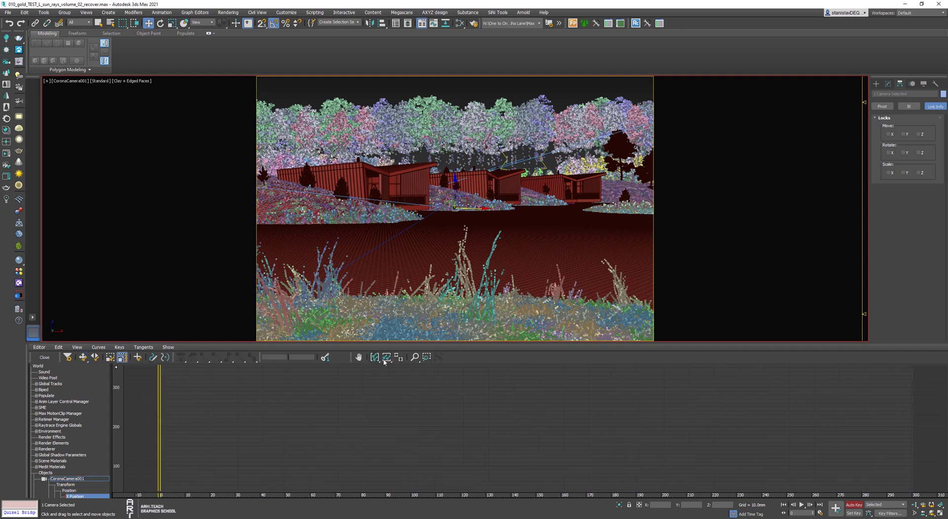
left_click(392, 361)
mouse_move(491, 408)
middle_mouse_down()
mouse_move(665, 398)
mouse_move(686, 403)
mouse_move(676, 421)
middle_mouse_up()
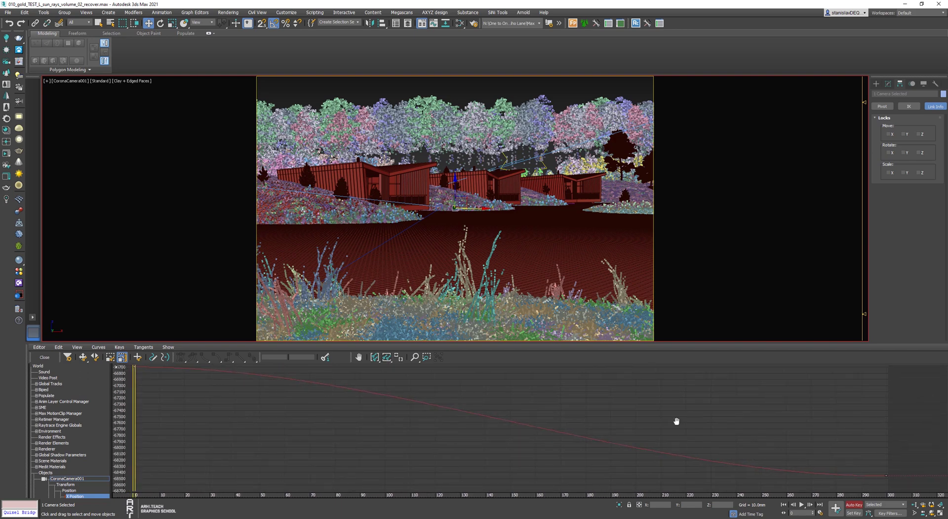
Box-select both X Position keys, set their tangents to Linear, and close the Curve Editor.
left_click(74, 478)
left_click(75, 496, "shift")
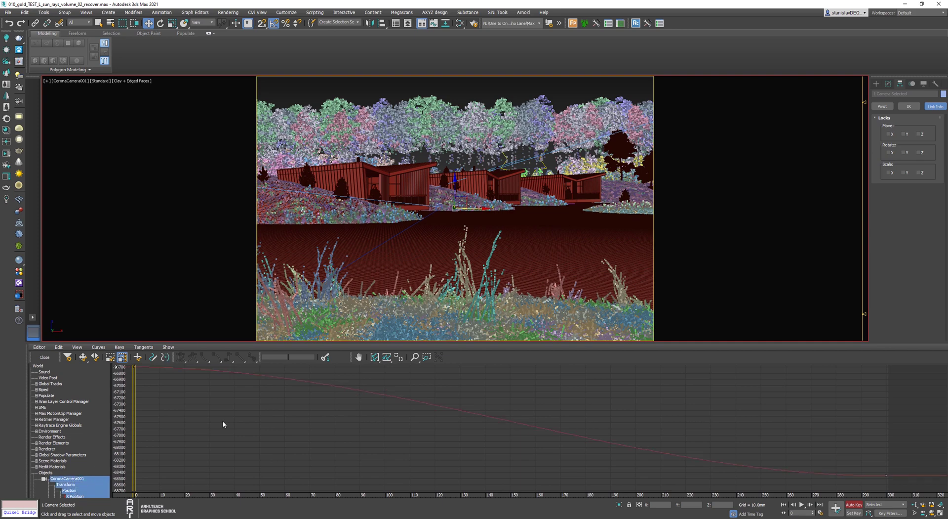
middle_click_drag(217, 401, 219, 404)
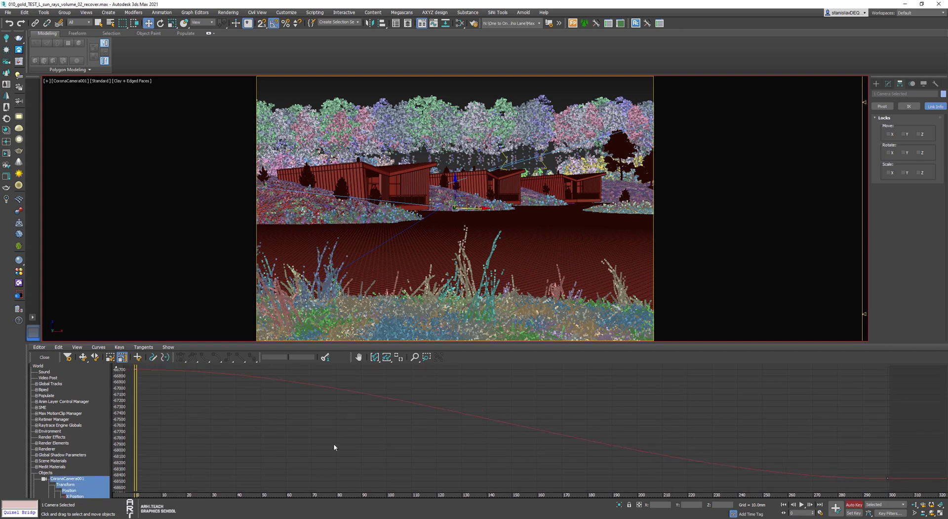
left_click_drag(131, 366, 906, 482)
left_click(240, 358)
left_click(44, 356)
left_click(802, 504)
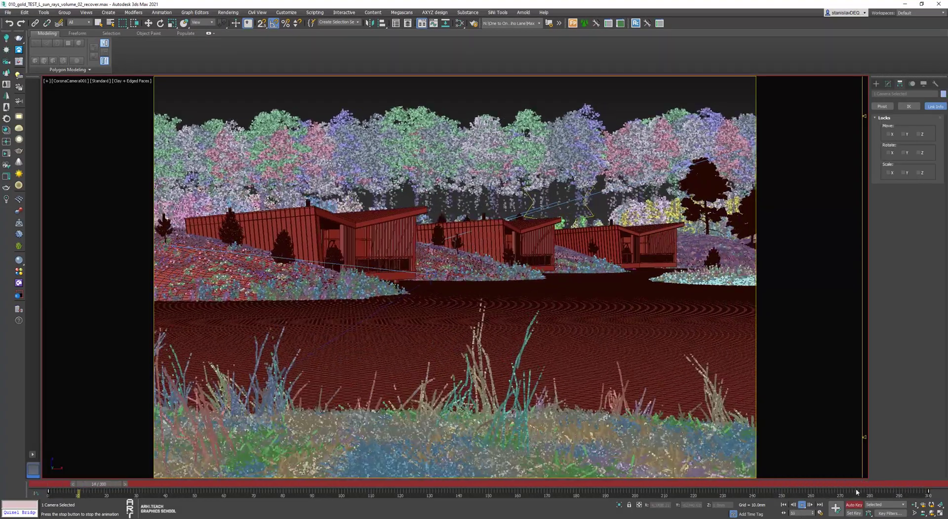
left_click(48, 486)
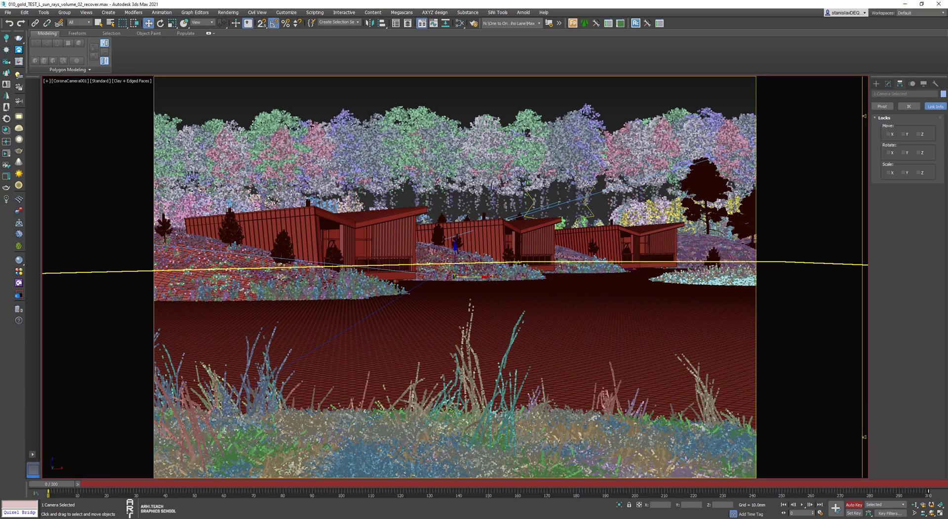
Isolate the camera in a perspective side view and move the 11_import_animated_camera folder window aside.
key("alt+q")
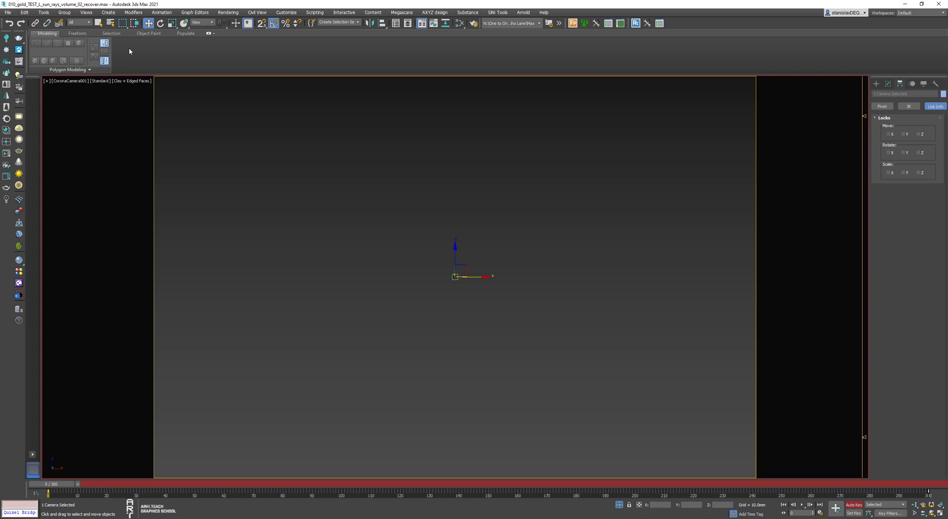
key("p")
scroll(466, 313, "down", 5)
middle_click_drag(480, 320, 518, 356, "alt")
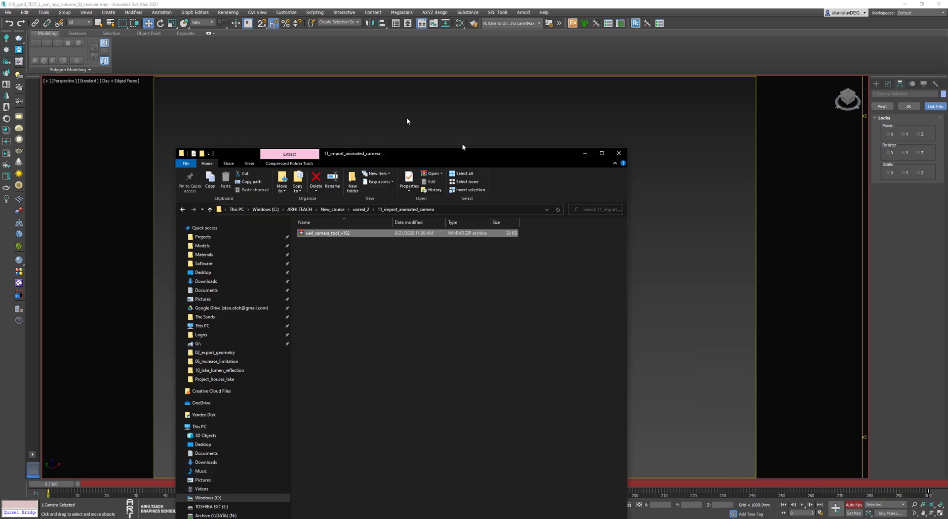
left_click_drag(479, 148, 274, 116)
Extract ue4_camera_tool_v102 and drag its MacroScripts WeevilTools-UE4_CamTool script into the 3ds Max viewport.
right_click(163, 196)
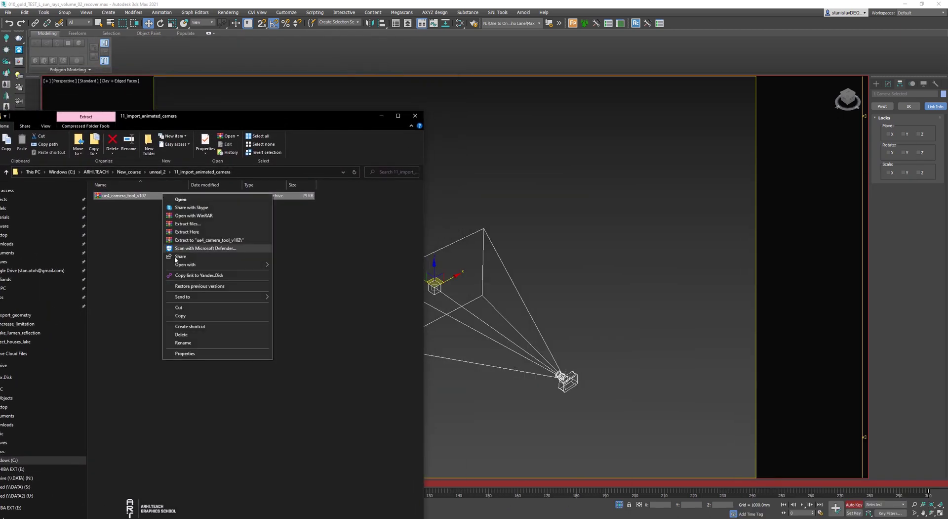
left_click(178, 240)
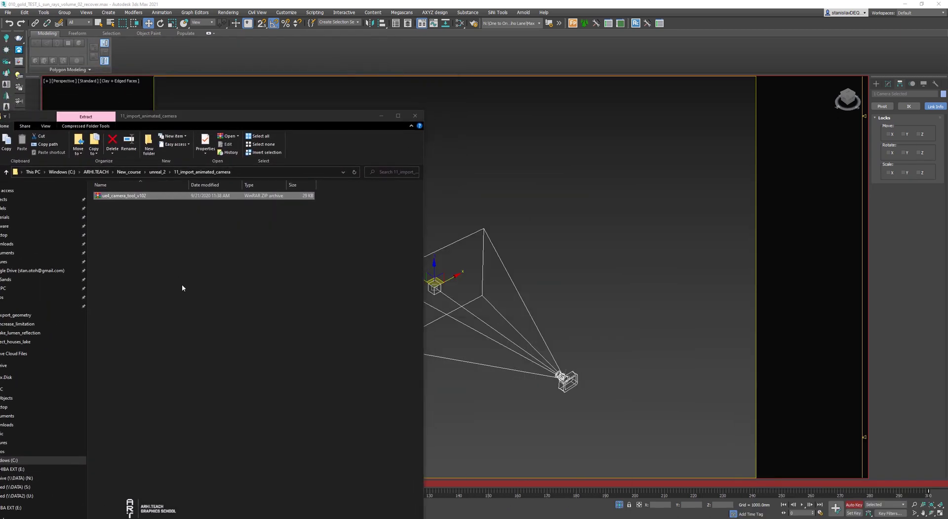
double_click(113, 196)
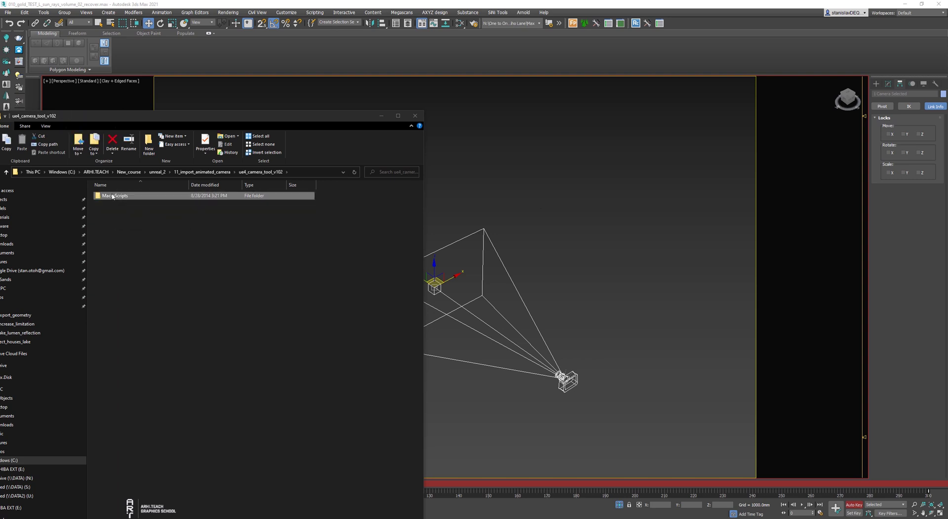
double_click(129, 198)
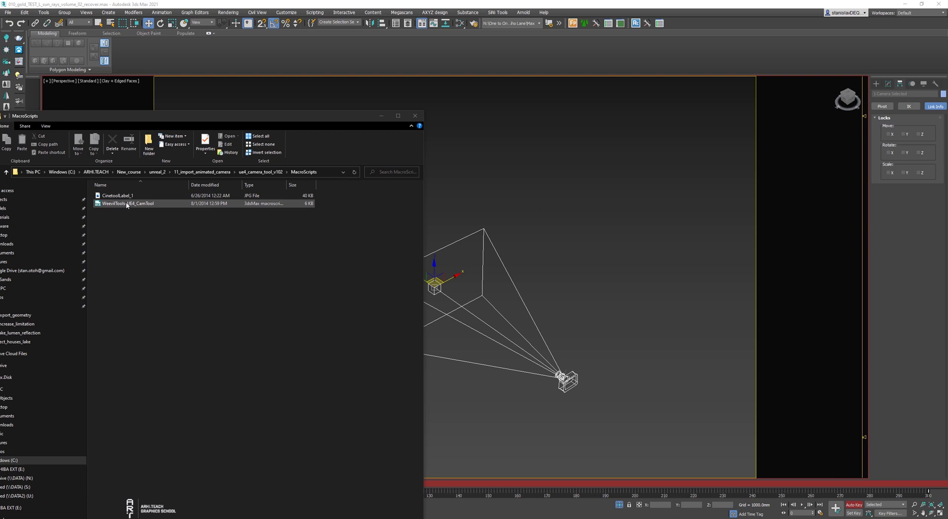
left_click_drag(128, 205, 537, 302)
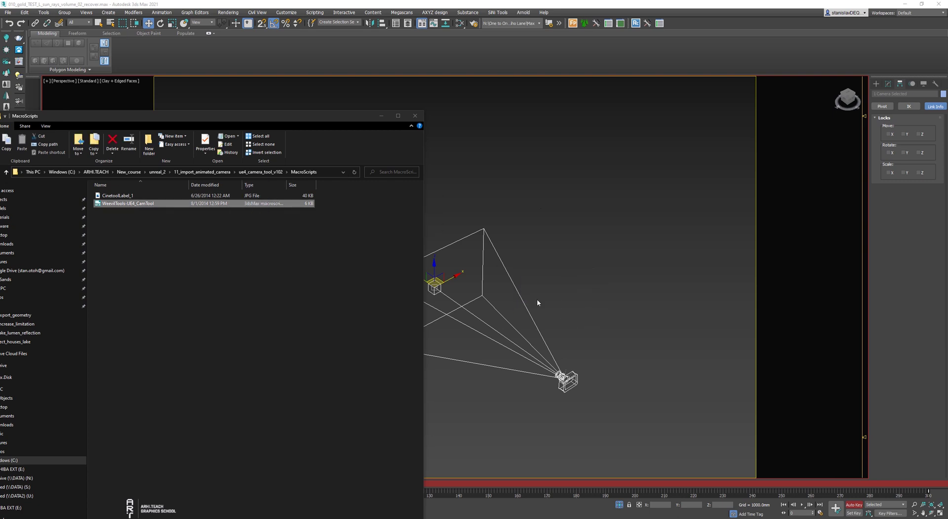
left_click(380, 116)
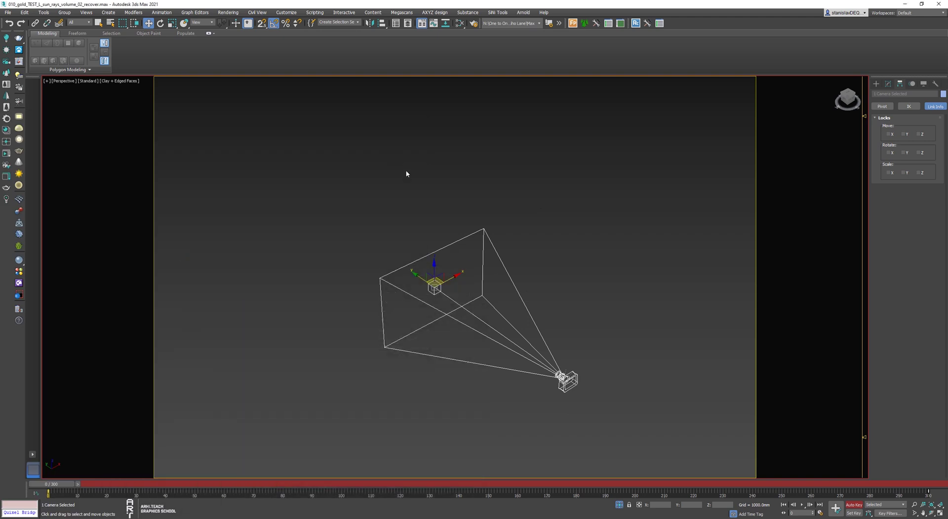
Launch the UE4 Camera Exporter via the 'unre' action search and move its dialog aside.
type("x")
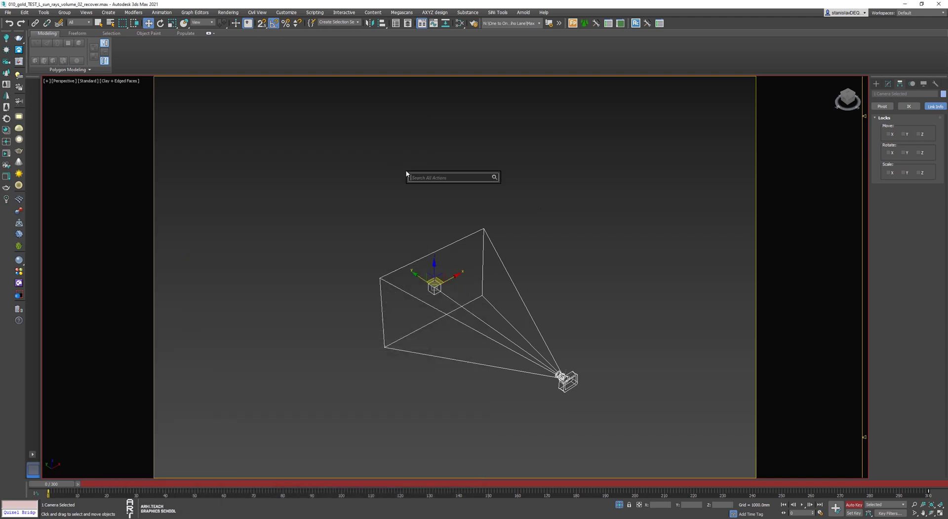
type("unre")
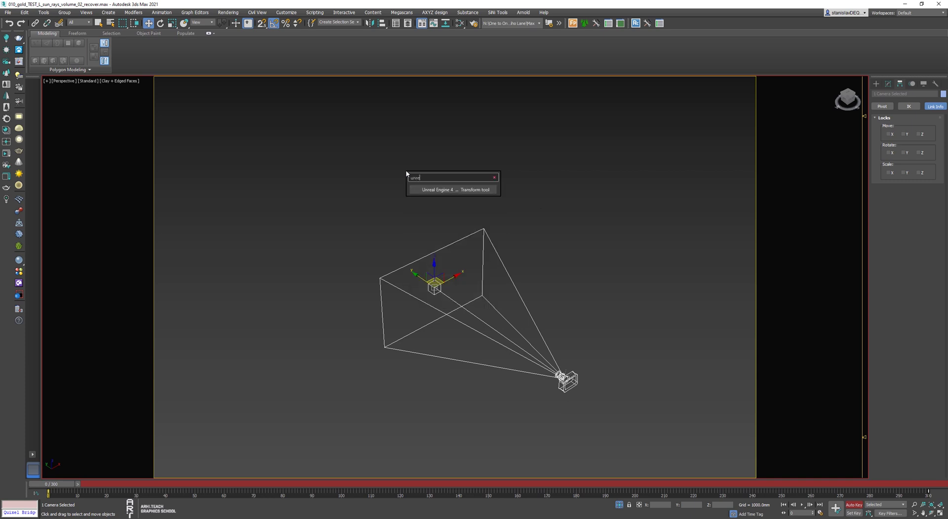
key("Return")
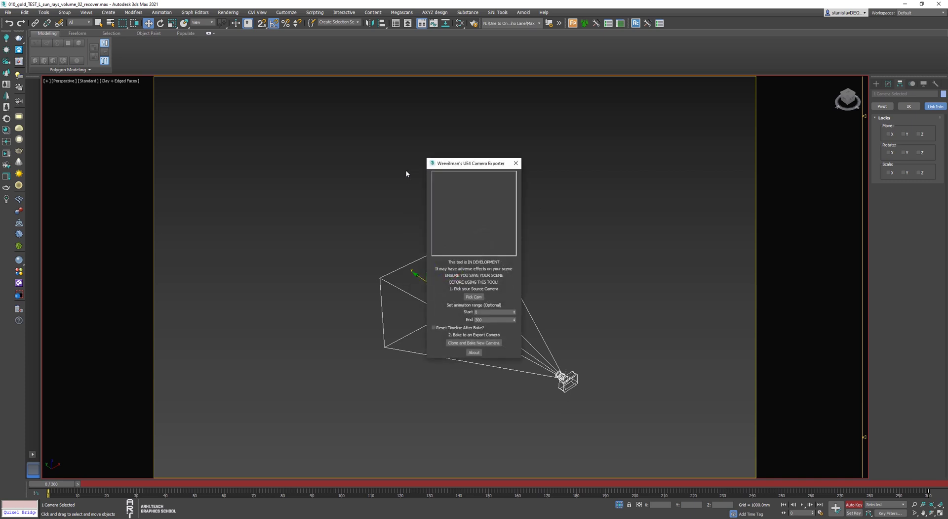
left_click_drag(475, 164, 657, 123)
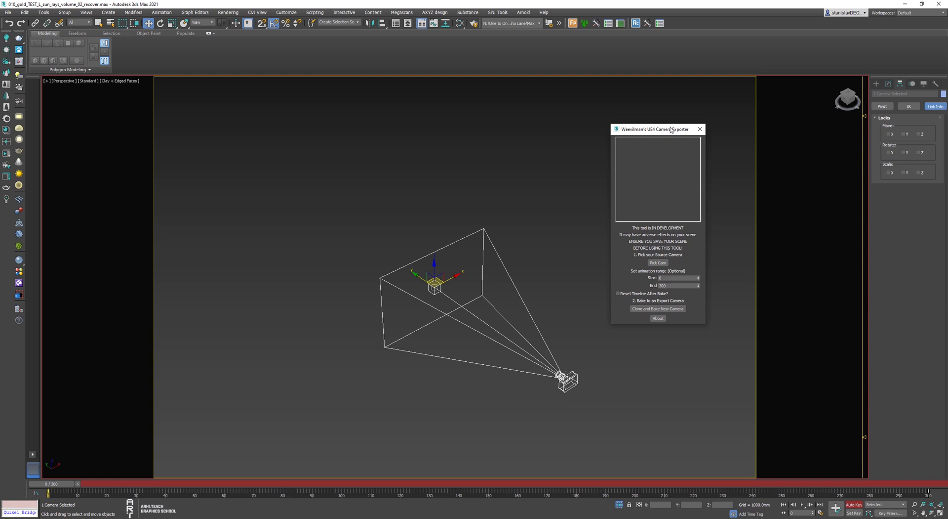
Pick CoronaCamera001 as source, Clone and Bake New Camera, then dismiss the script error and editor.
left_click(627, 267)
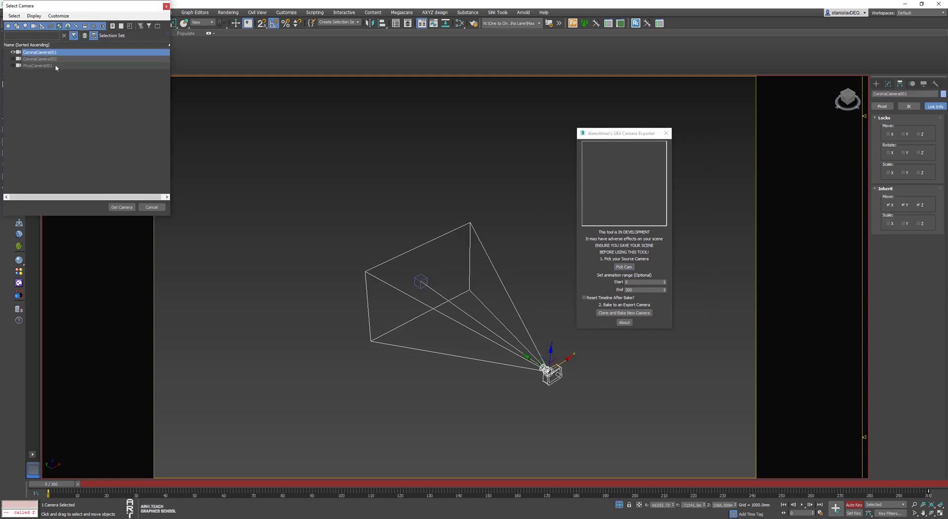
left_click(122, 207)
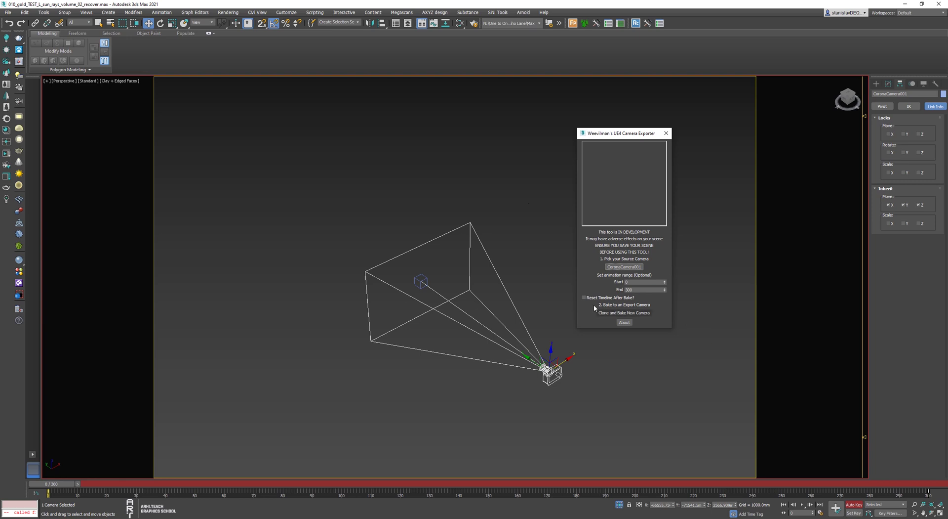
left_click(621, 315)
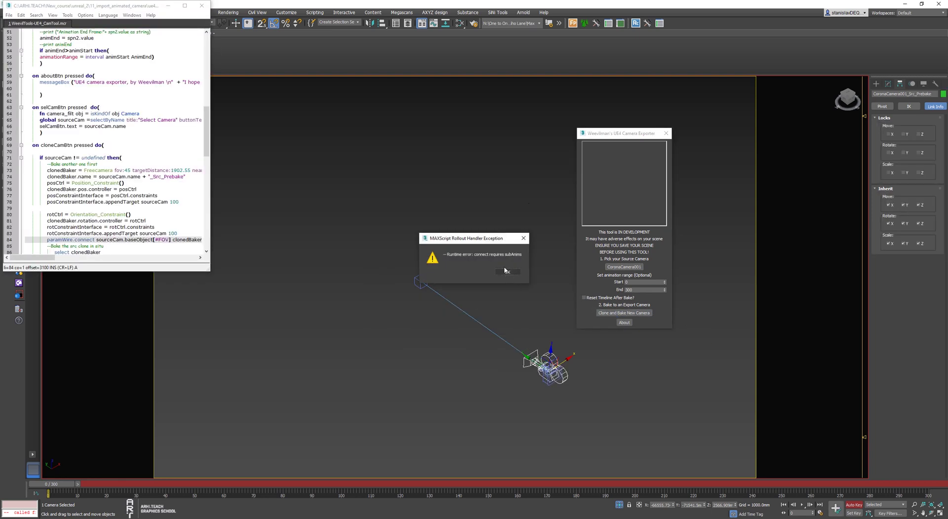
left_click(508, 271)
left_click(200, 6)
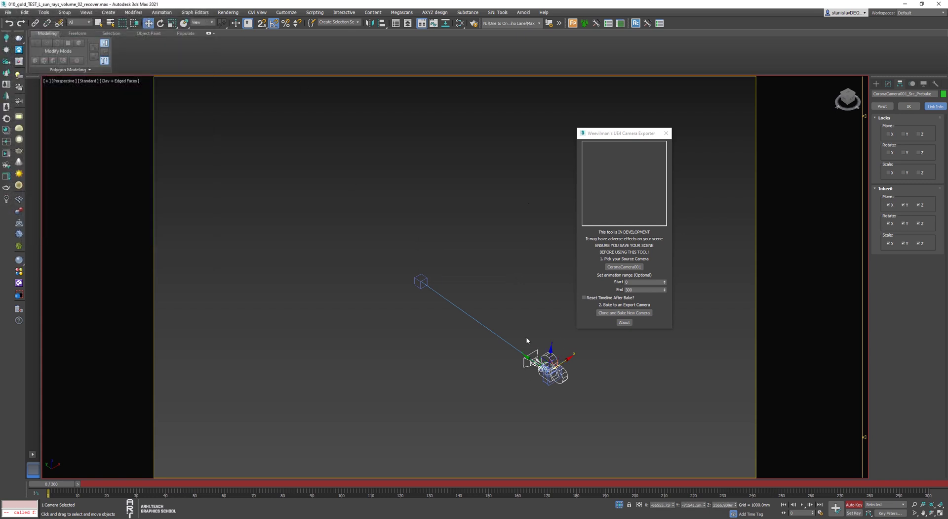
Reopen the UE4 Camera Exporter and inspect the prebake camera, previewing the animation to frame 175.
left_click(666, 133)
type("x")
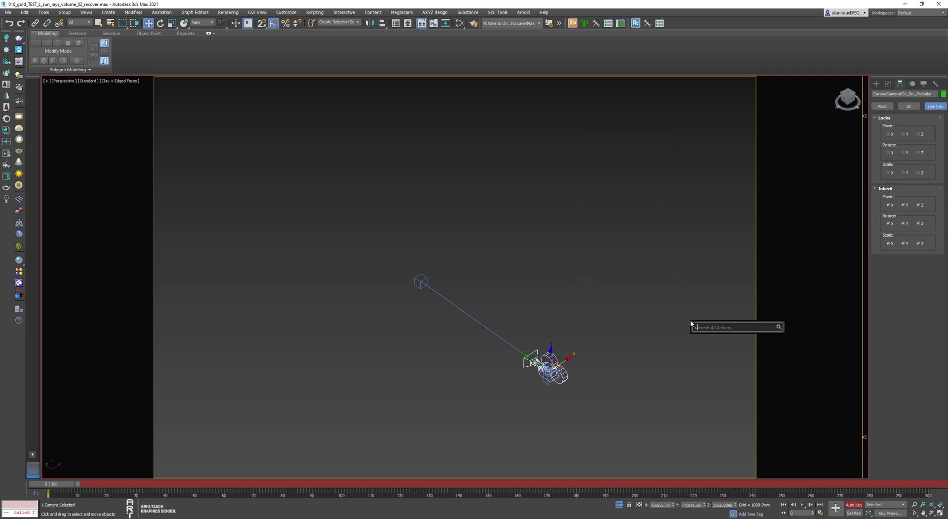
type("unre")
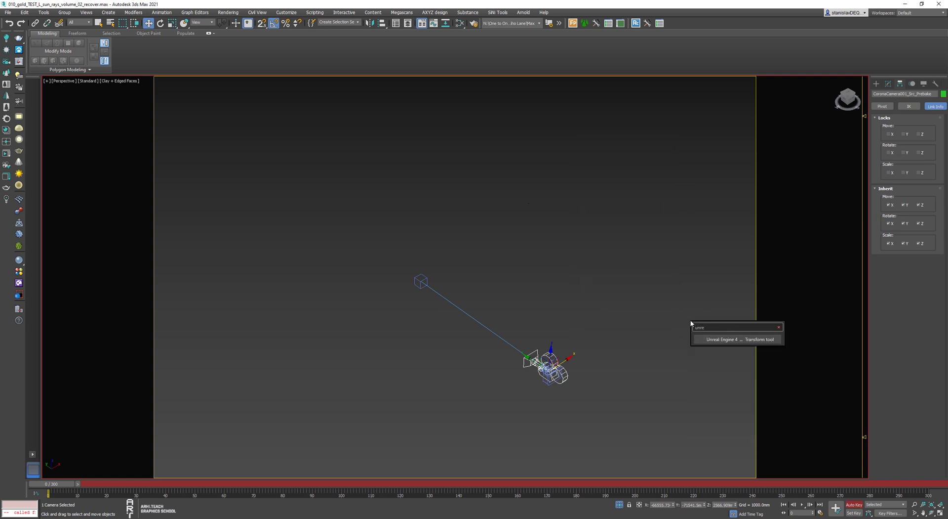
key("Return")
left_click_drag(464, 163, 300, 129)
left_click(888, 84)
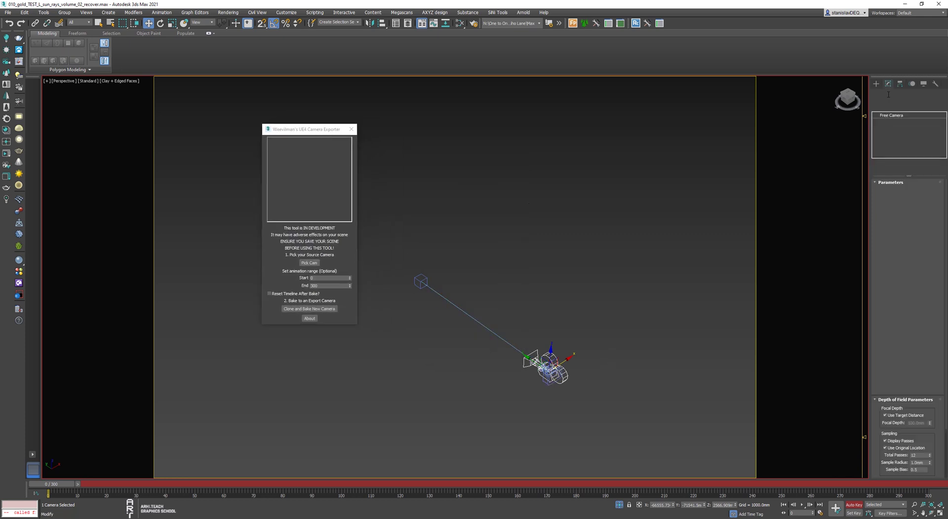
mouse_move(68, 485)
left_mouse_down()
mouse_move(672, 491)
mouse_move(50, 484)
left_mouse_up()
key("w")
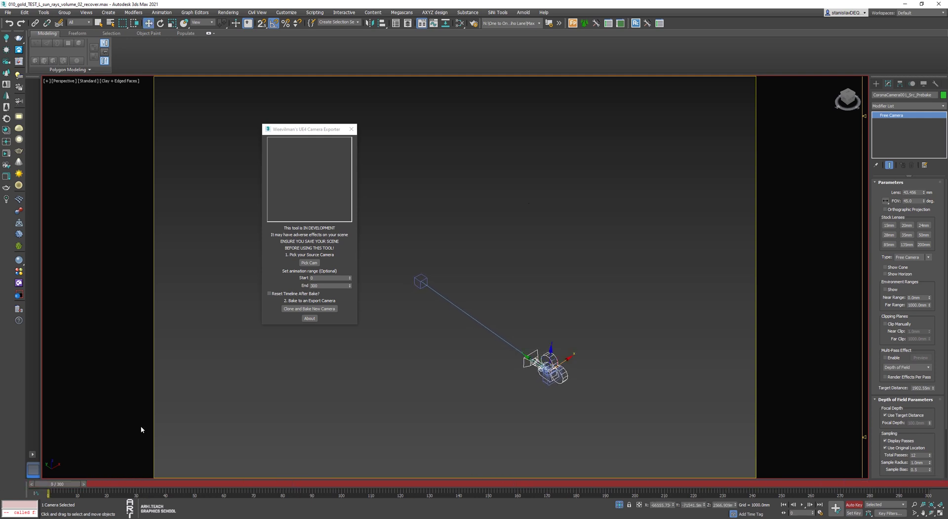
left_click(932, 93)
Pick CoronaCamera001_Src_Prebake as the source camera and run Clone and Bake New Camera.
left_click(312, 265)
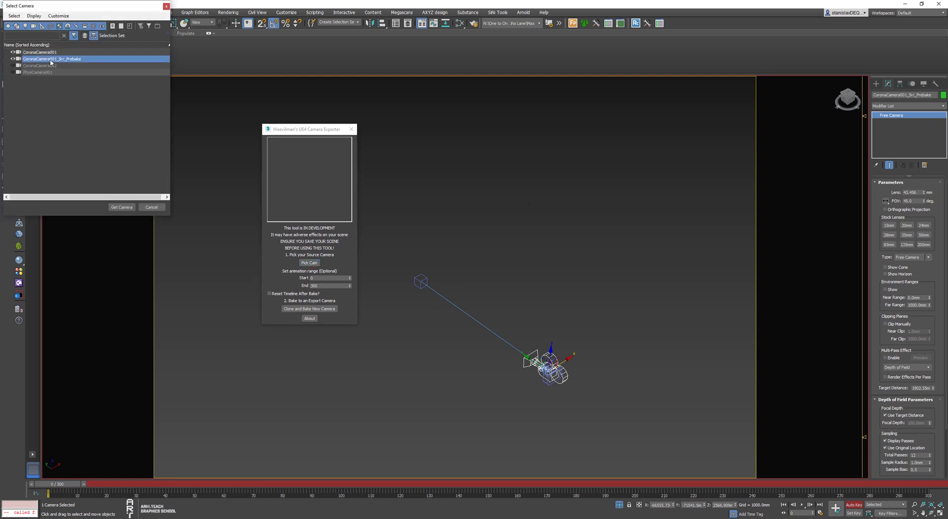
double_click(51, 59)
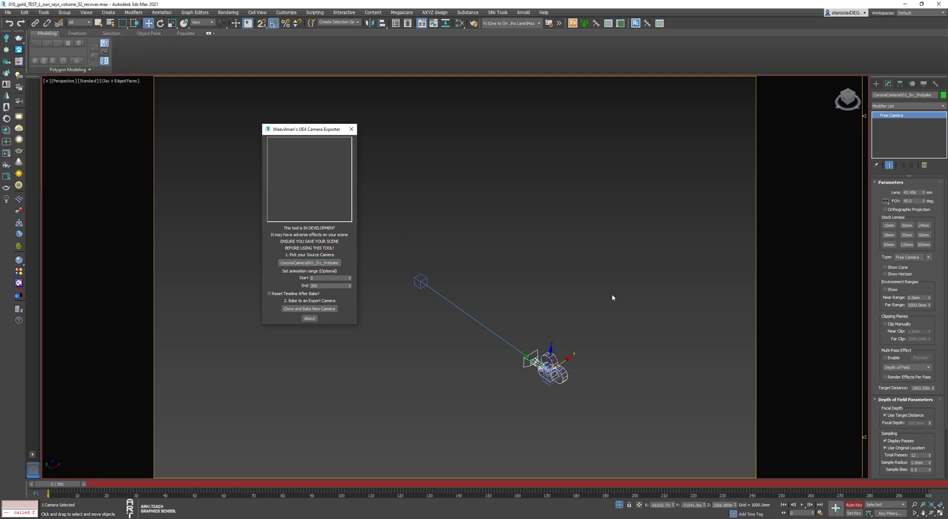
left_click(313, 309)
left_click(303, 312)
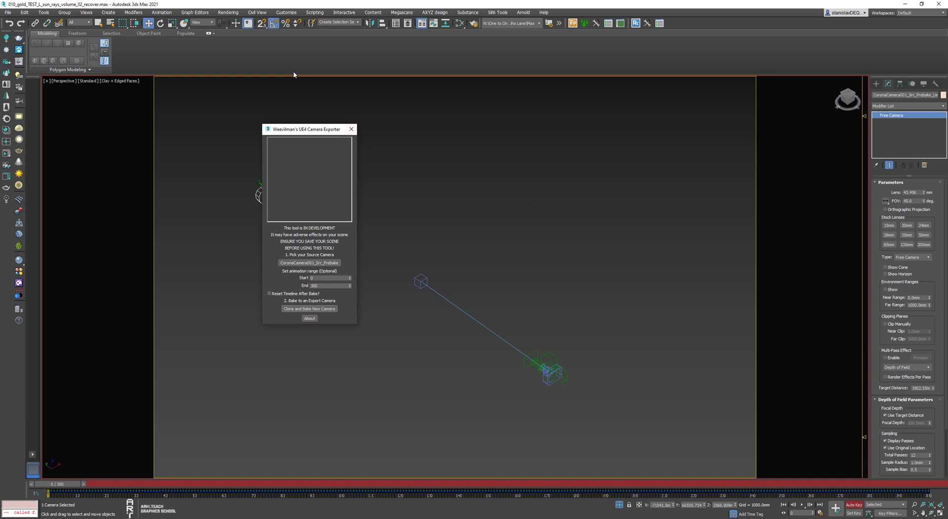
Scrub the timeline to check the baked camera's animation, ending back at frame 0.
left_click_drag(341, 129, 575, 105)
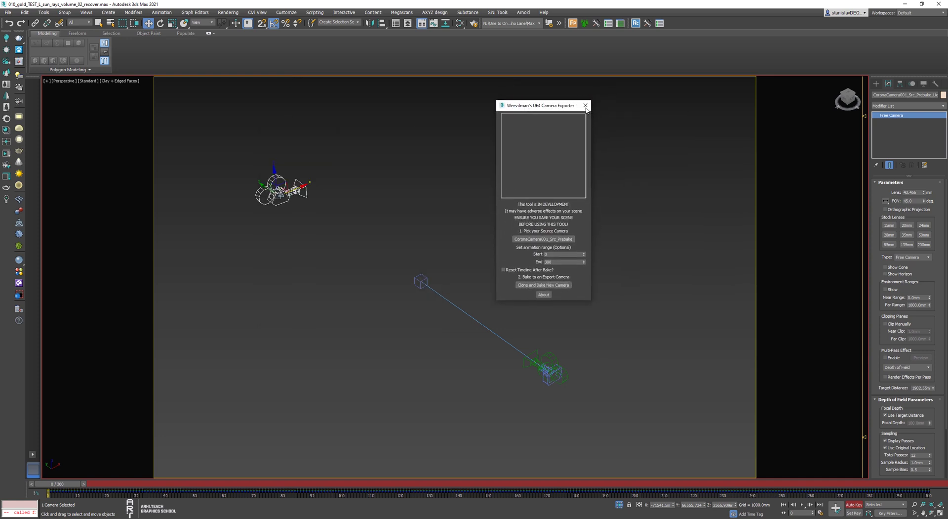
mouse_move(88, 485)
left_mouse_down()
mouse_move(706, 484)
mouse_move(91, 484)
left_mouse_up()
left_click_drag(0, 474, 26, 451)
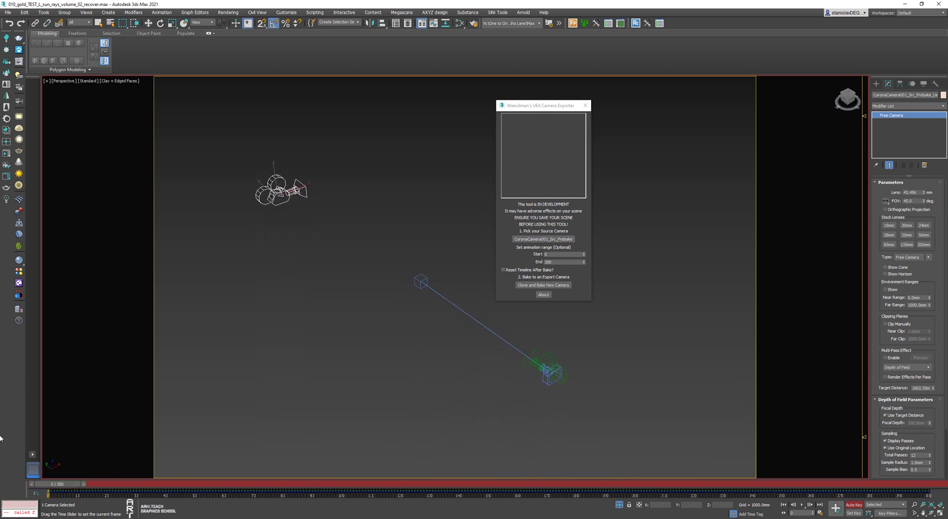
key("w")
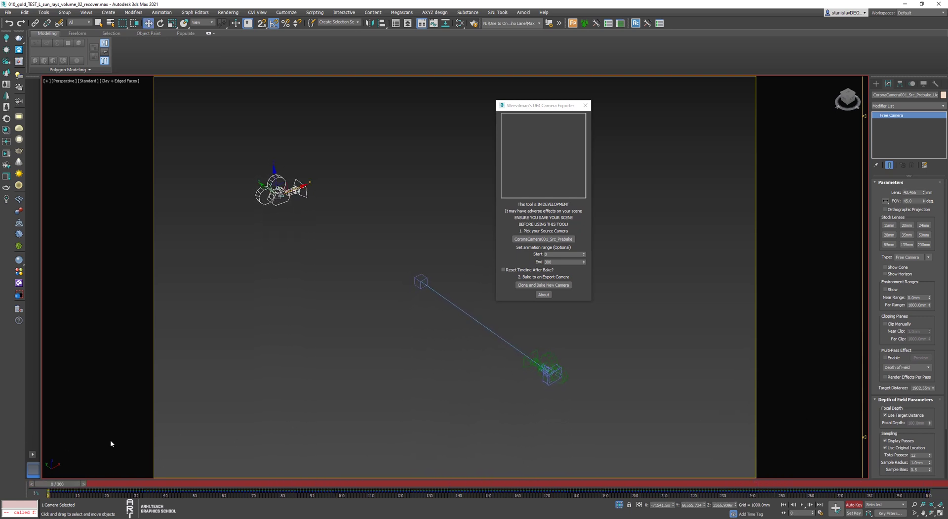
Close the UE4 Camera Exporter, turn off Auto Key, and switch to the Rotate tool.
left_click(586, 107)
left_click(586, 107)
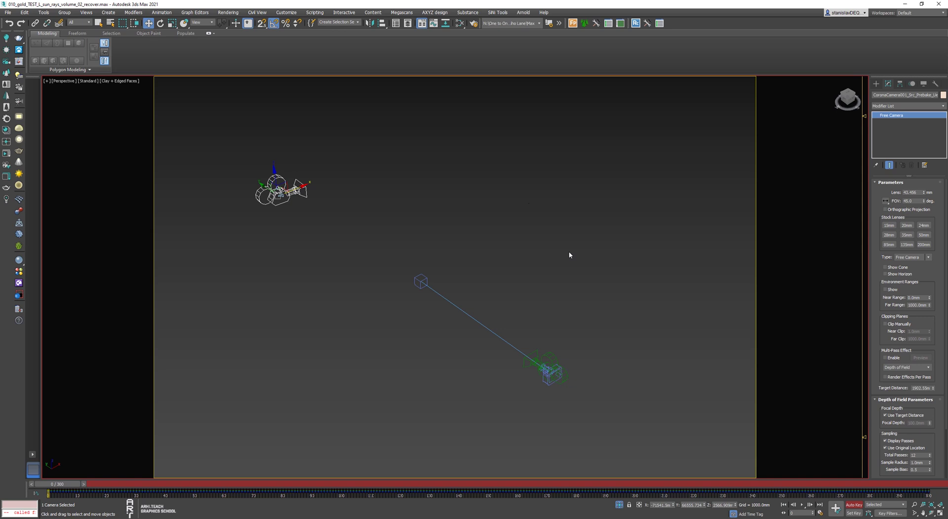
left_click(855, 505)
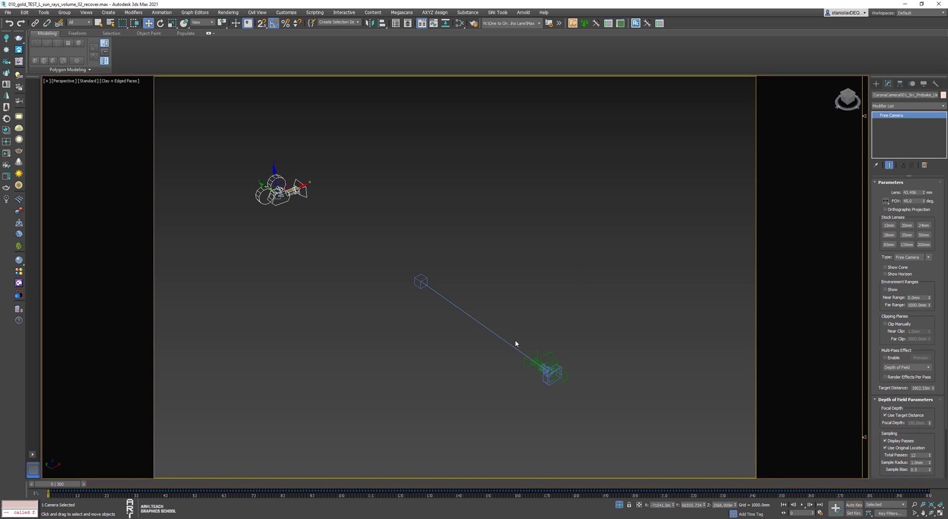
key("e")
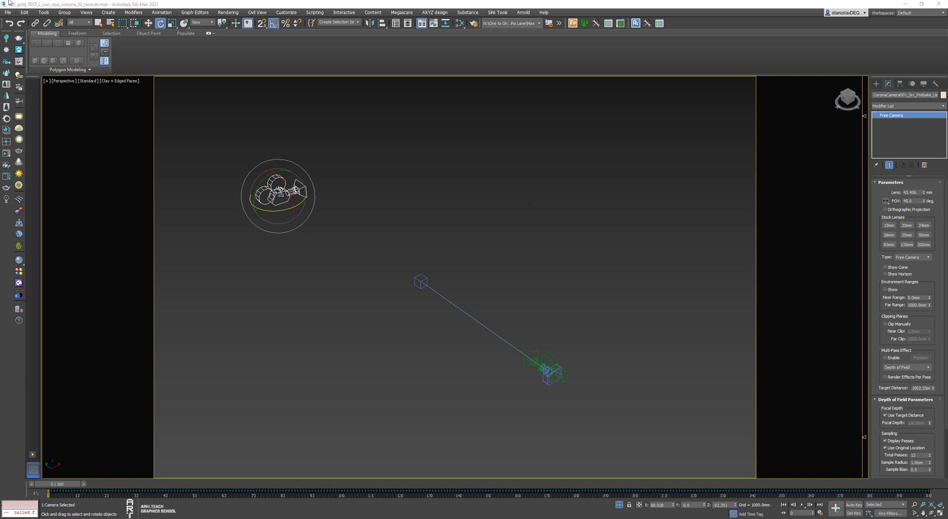
Export the selected camera as Autodesk (*.fbx) baked_camera into the 11_import_animated_camera folder.
left_click(8, 13)
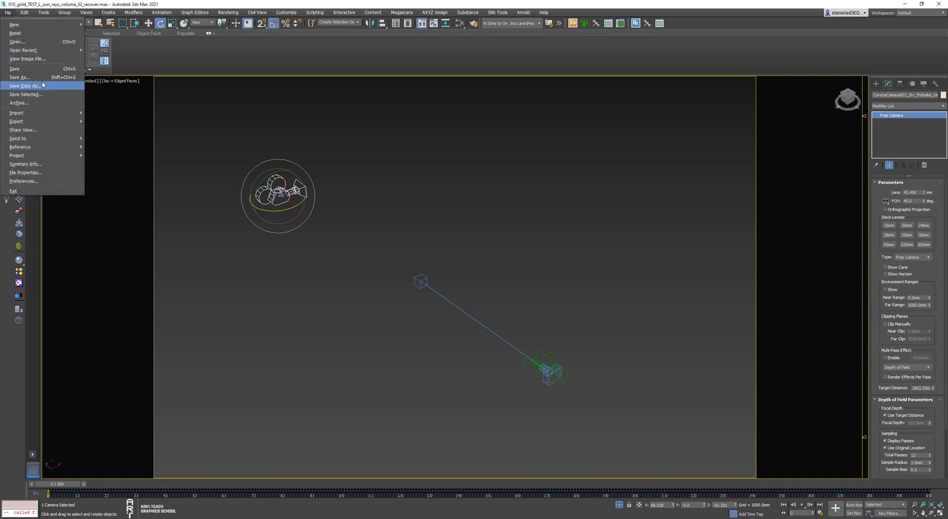
mouse_move(27, 122)
left_click(117, 131)
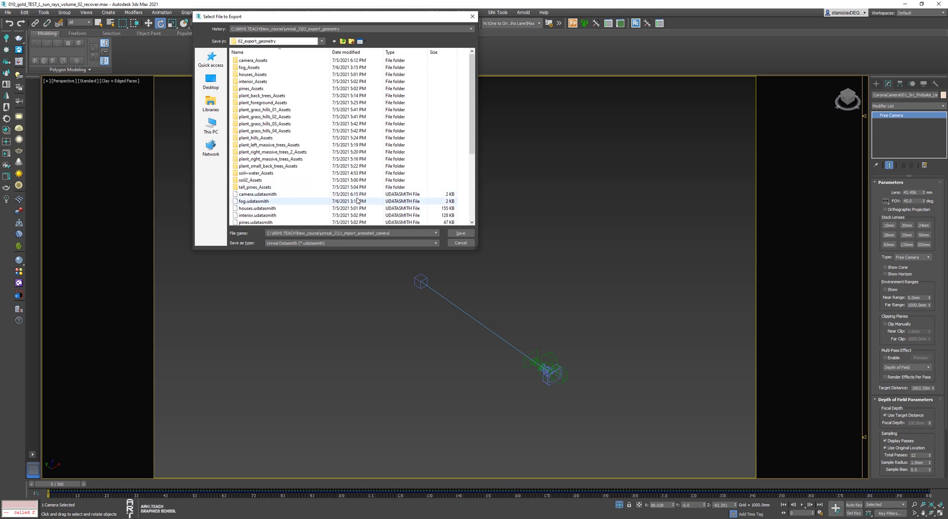
double_click(358, 201)
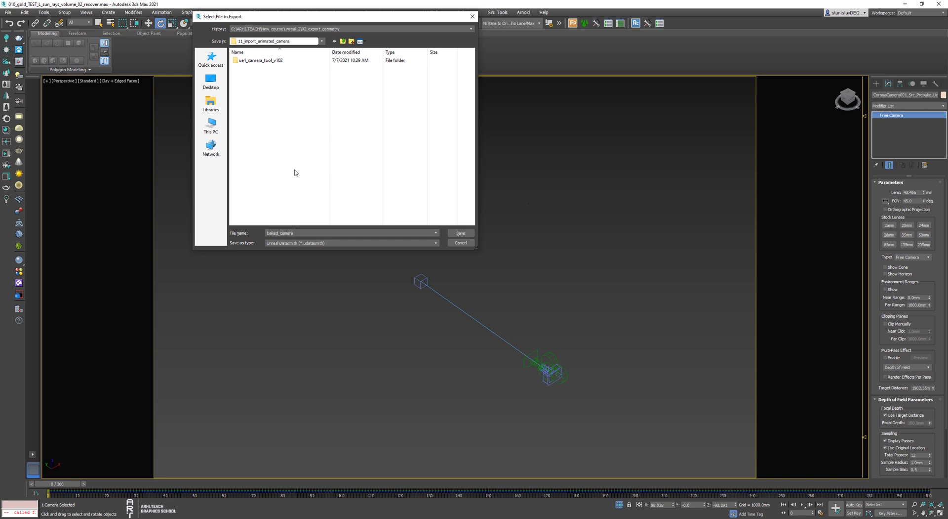
left_click(435, 243)
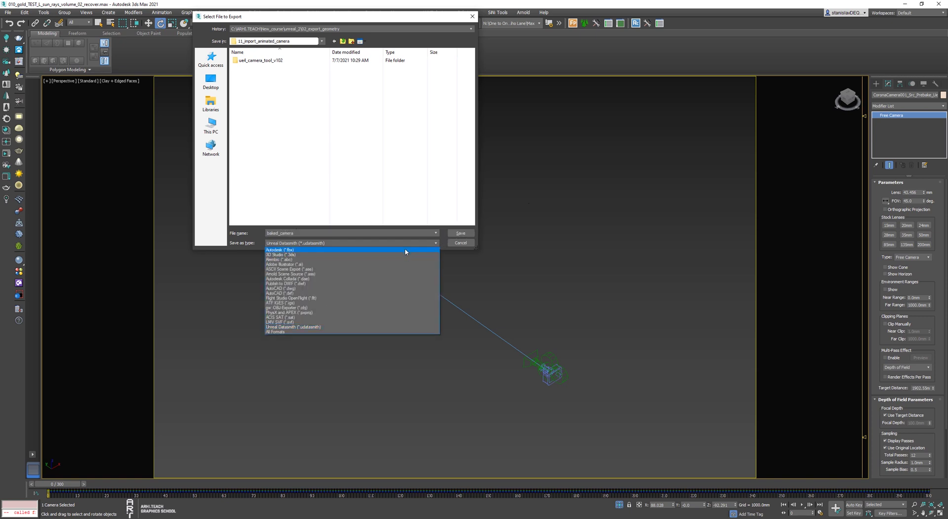
left_click(408, 250)
left_click(460, 234)
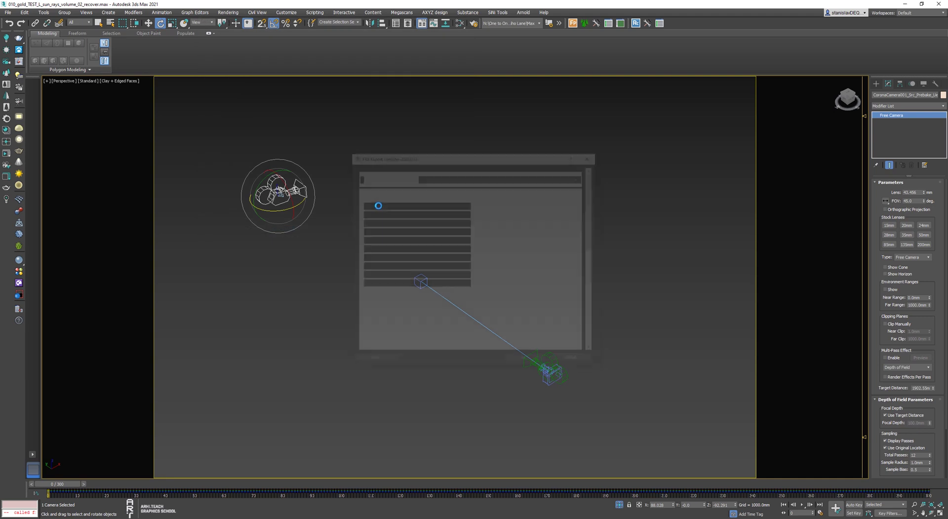
Enable Animation in the FBX export options, run the export, and dismiss the warnings.
scroll(577, 255, "down", 2)
left_click(376, 231)
scroll(459, 262, "down", 1)
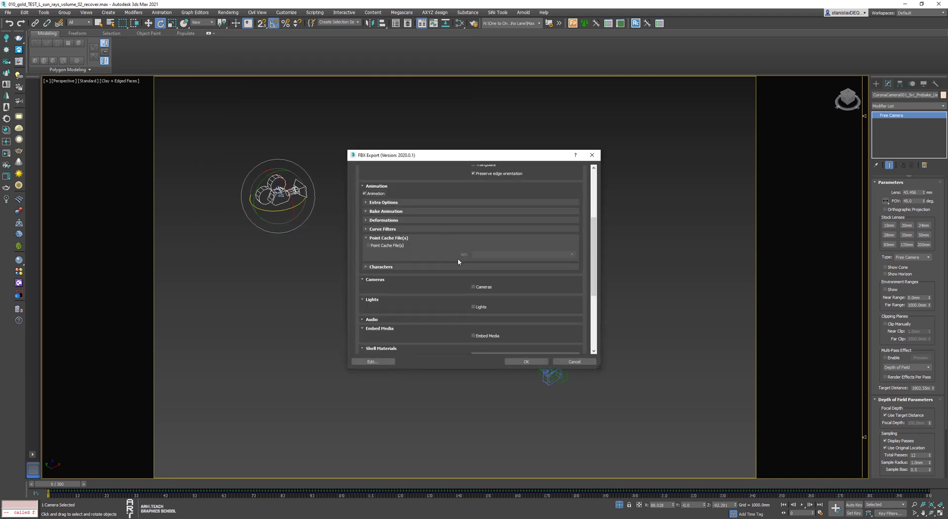
scroll(479, 292, "down", 5)
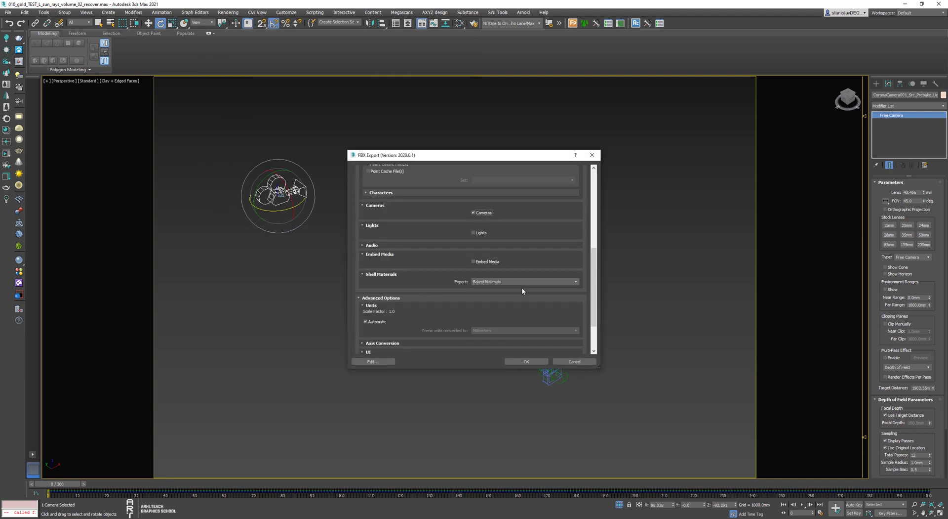
left_click(526, 361)
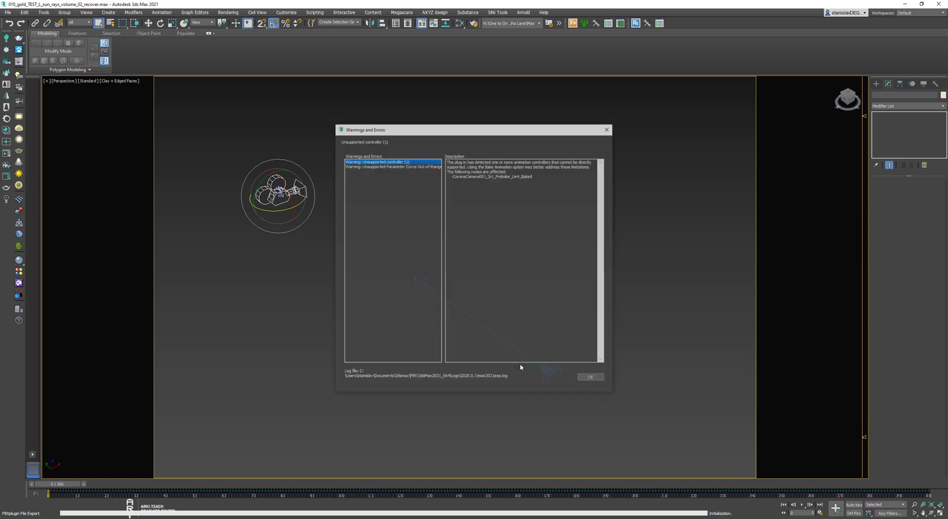
left_click(591, 379)
Switch to Unreal Engine and show the top-level Content folder in the Content Drawer.
left_click(602, 499)
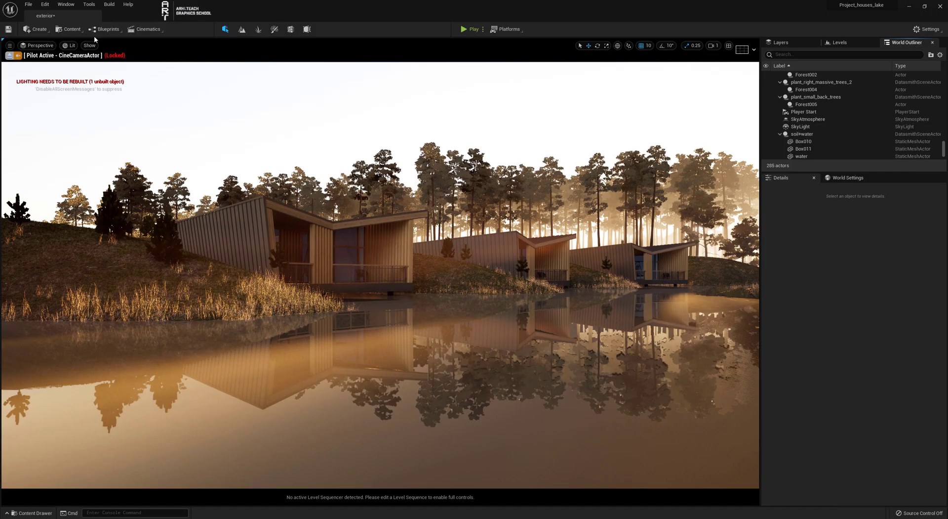
left_click(7, 513)
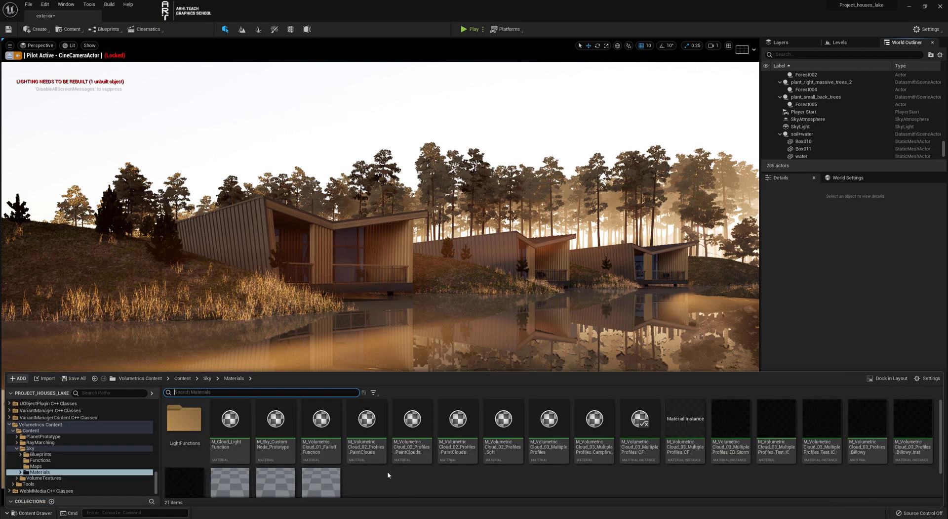
scroll(346, 478, "down", 1)
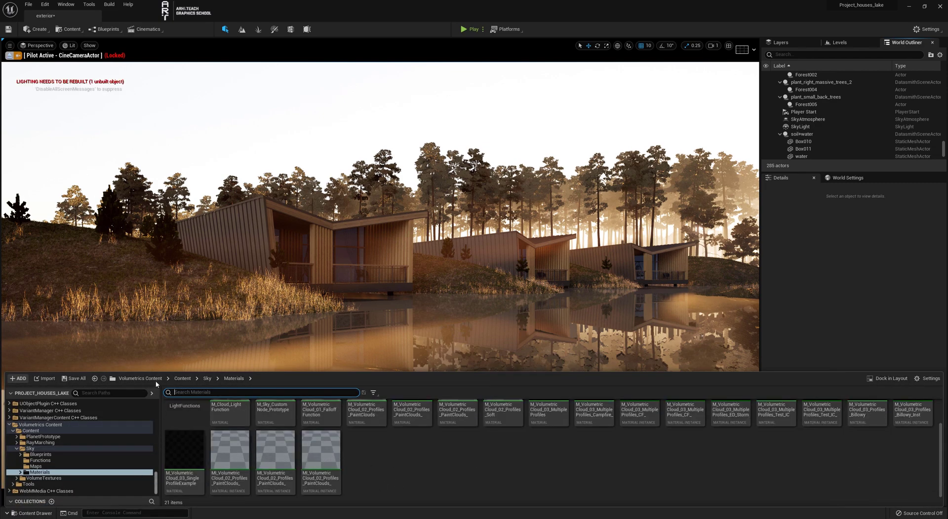
scroll(157, 401, "up", 10)
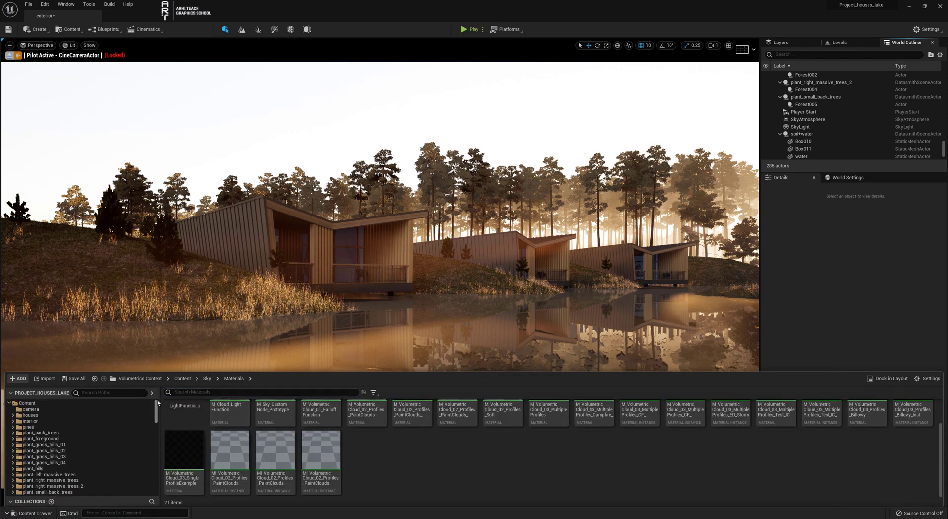
left_click(30, 403)
Create a new Level Sequence in Content and name it Sequence.
left_click(371, 456)
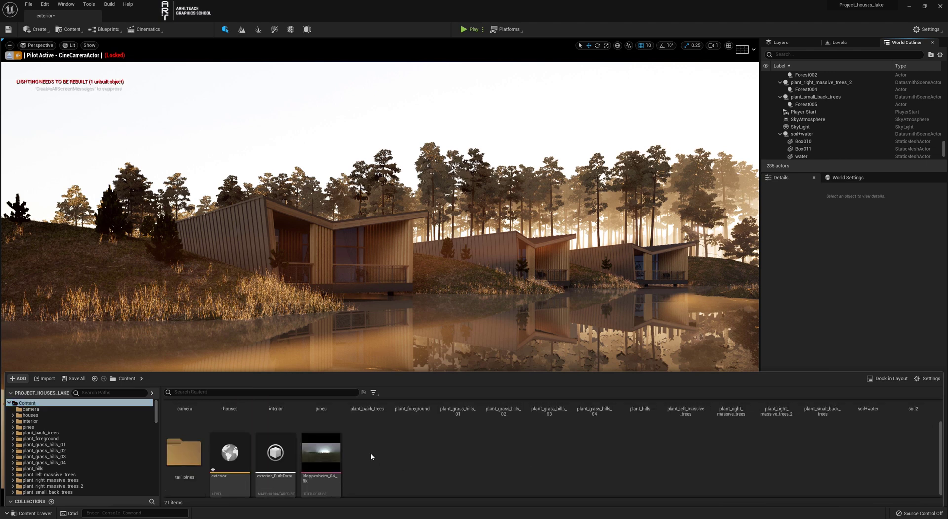
right_click(371, 456)
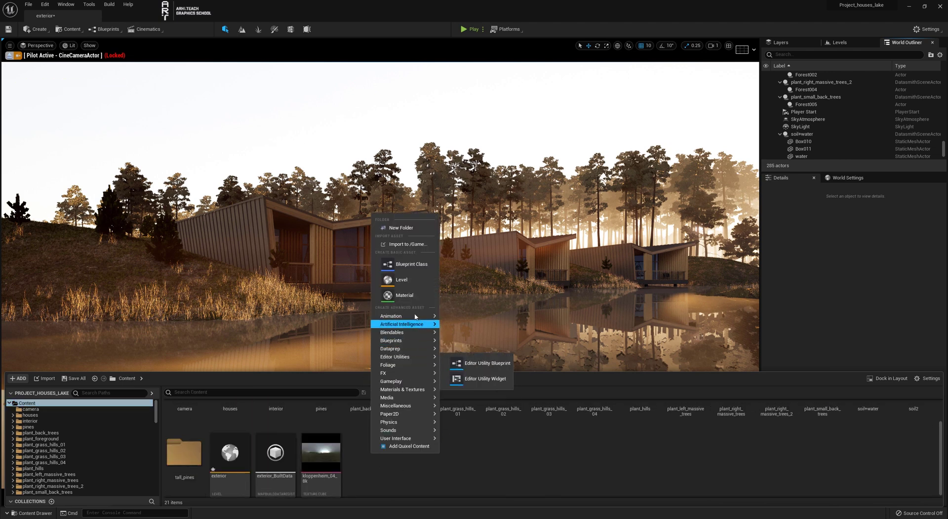
mouse_move(415, 316)
left_click(473, 463)
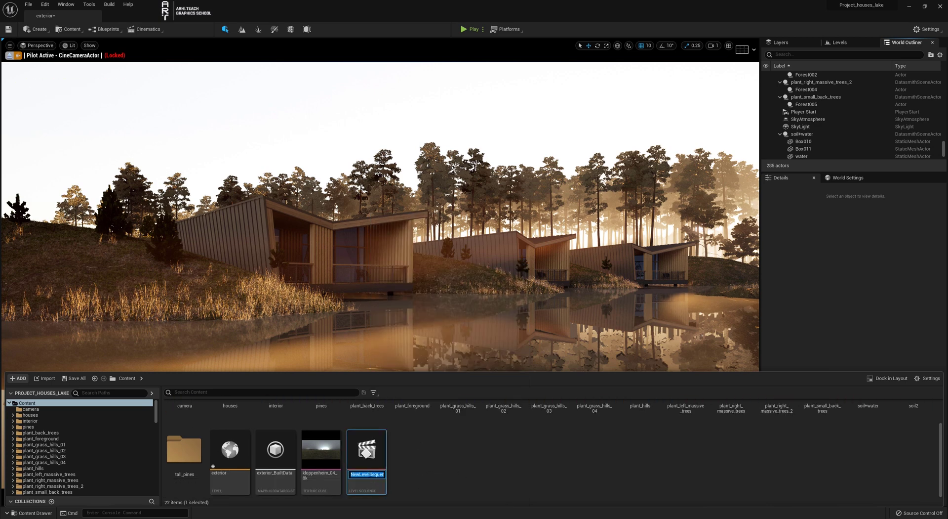
left_click(368, 474)
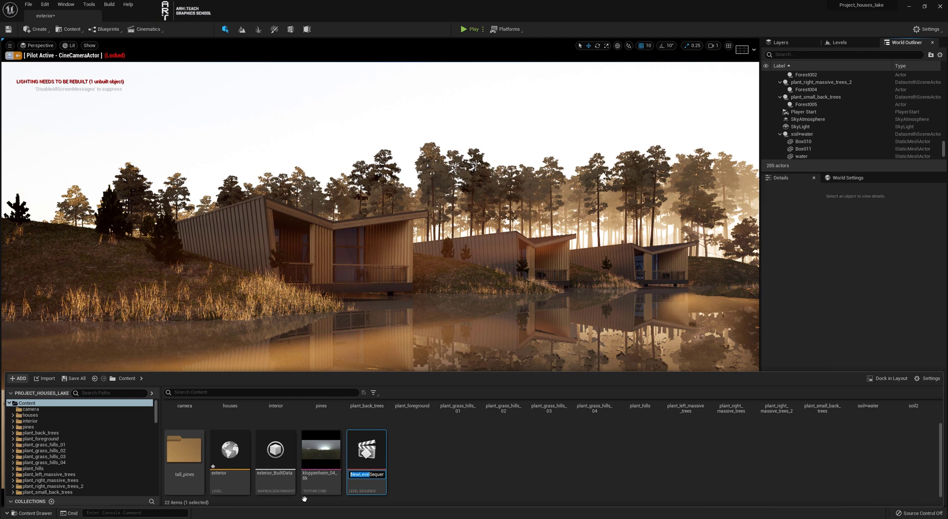
key("BackSpace")
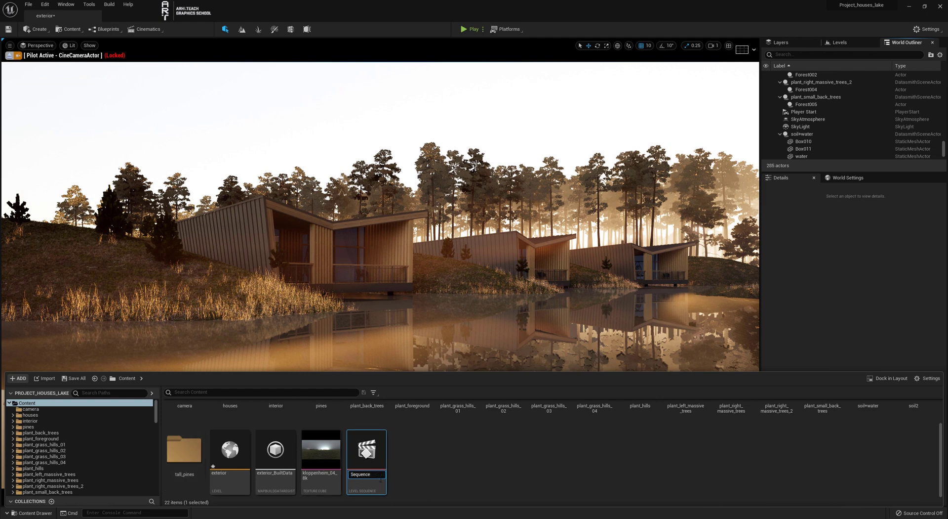
key("Return")
left_click(361, 473)
Rename it Sequence_01, open it, and import baked_camera.fbx with Force Front XAxis enabled.
type("_01")
key("Return")
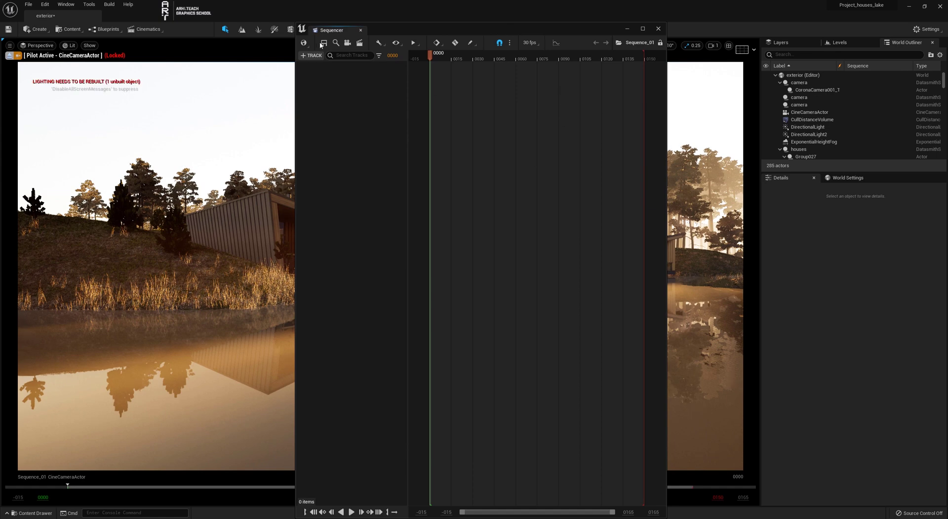
left_click(386, 48)
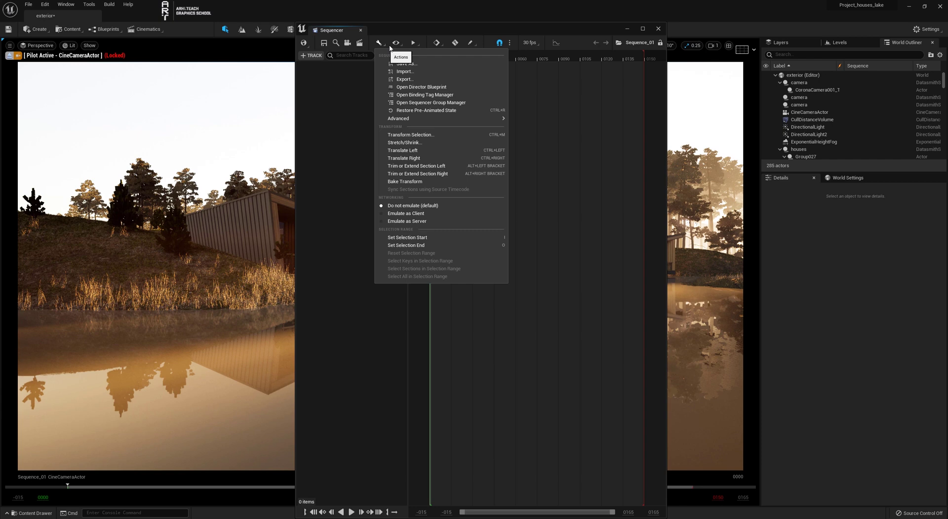
left_click(451, 158)
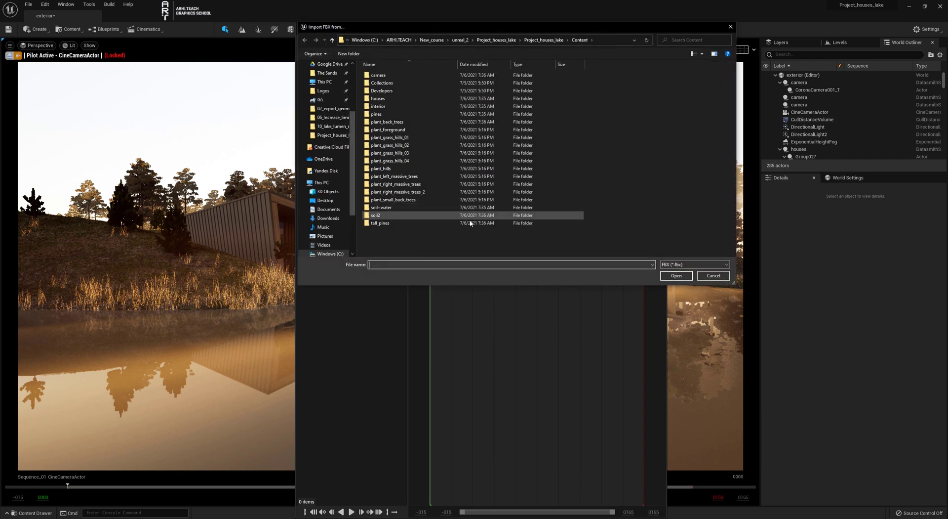
double_click(466, 221)
double_click(401, 83)
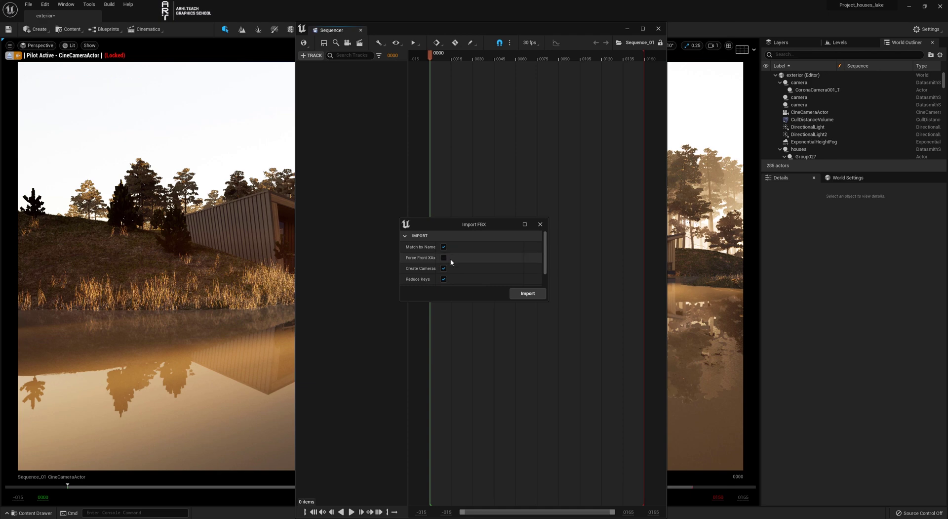
scroll(447, 258, "down", 1)
left_click(443, 246)
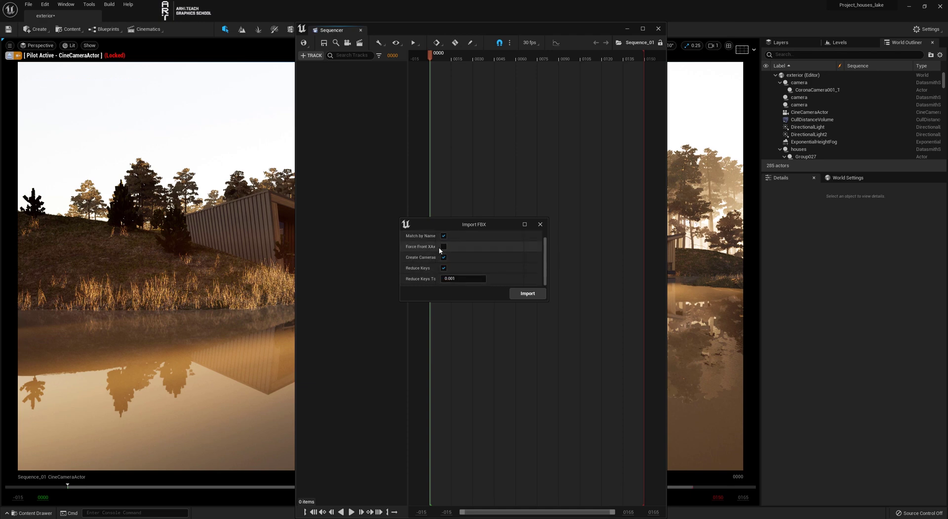
left_click(527, 293)
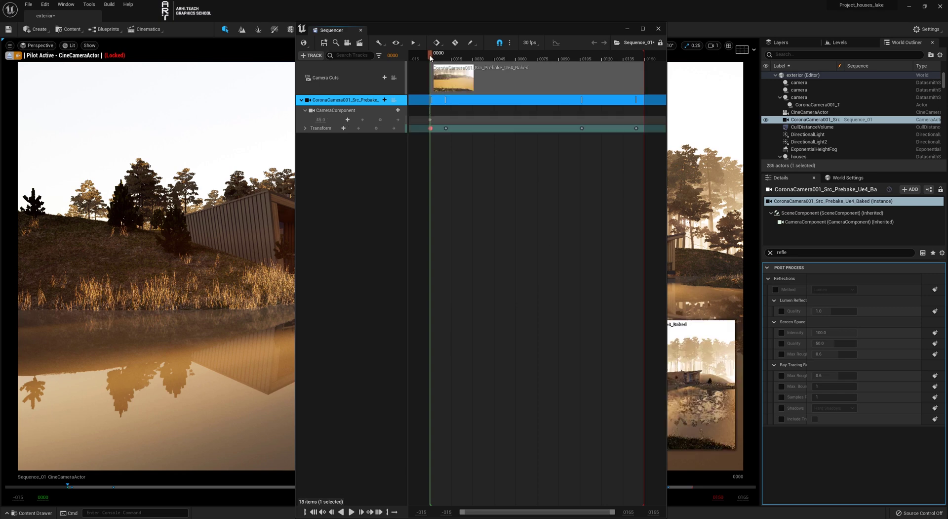
Jump the playhead to frame 20 and view the scene through the camera cut.
left_click(461, 61)
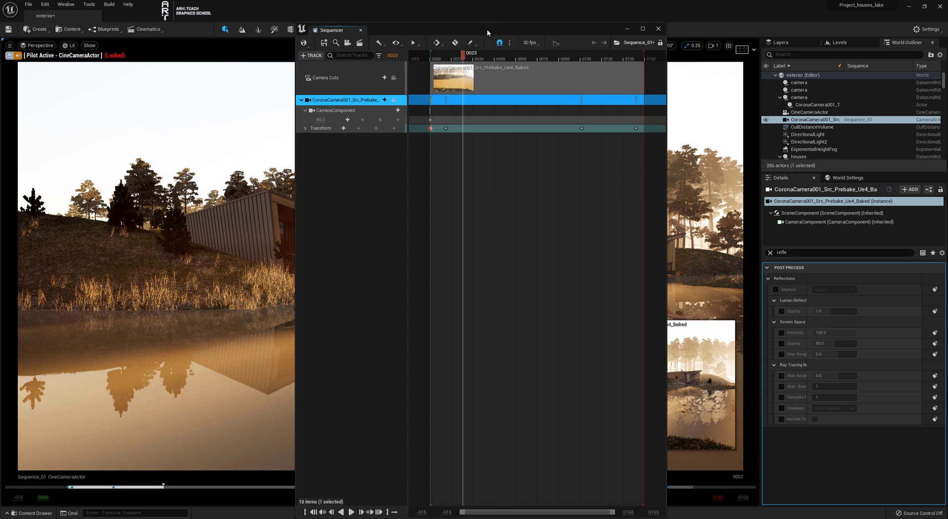
left_click_drag(487, 29, 266, 46)
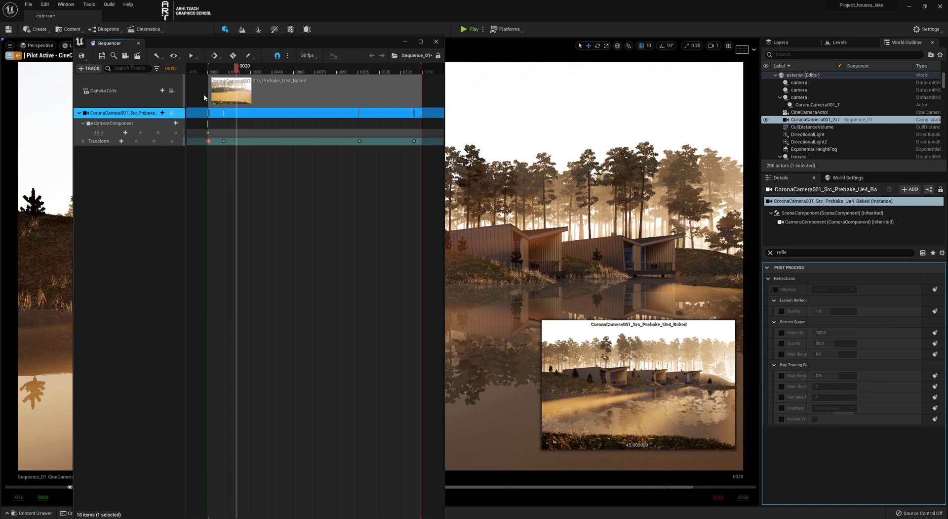
left_click(173, 90)
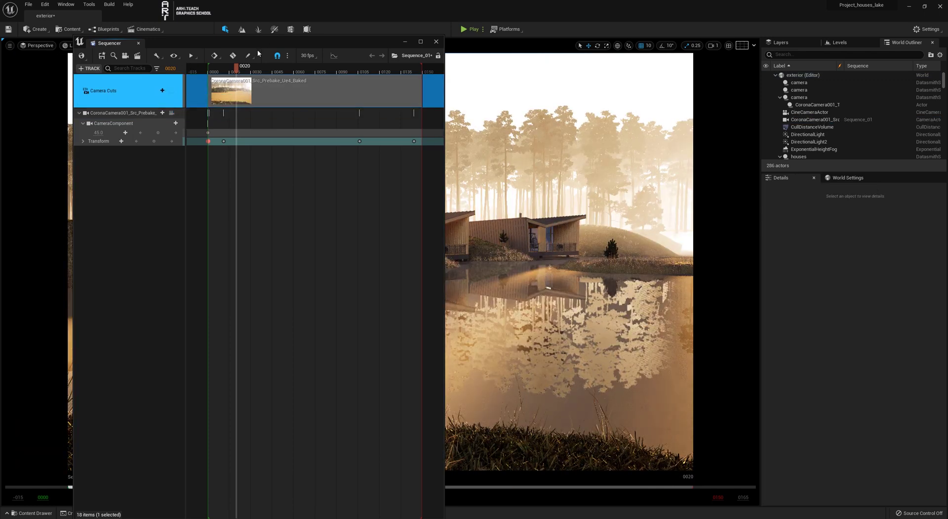
left_click_drag(267, 40, 761, 127)
Scrub the camera move to frame 63, replay from frame 2, and scrub the early frames.
left_click_drag(720, 158, 793, 167)
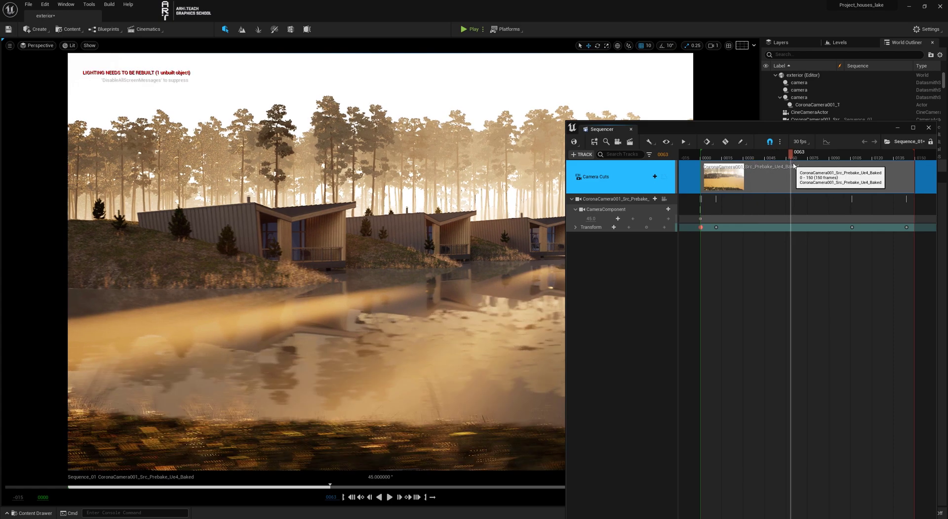
left_click_drag(735, 122, 752, 125)
left_click_drag(809, 72, 834, 80)
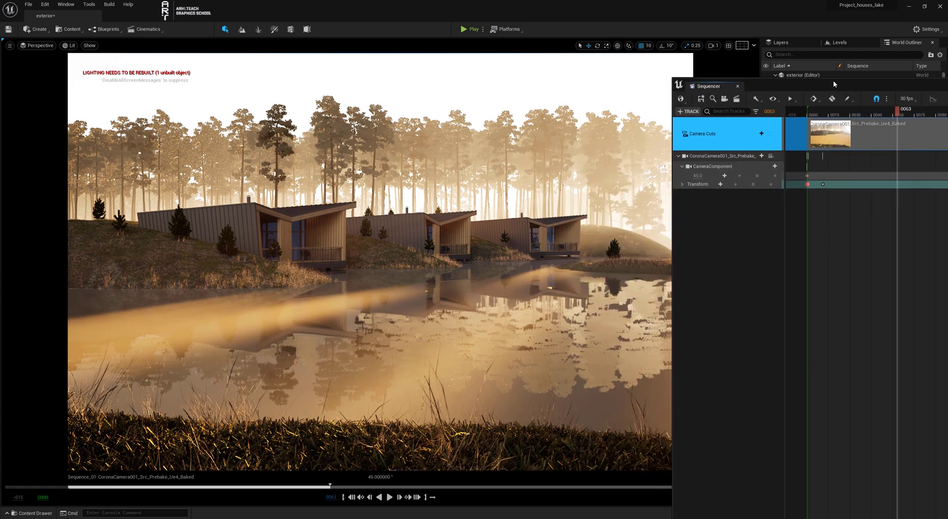
left_click(810, 115)
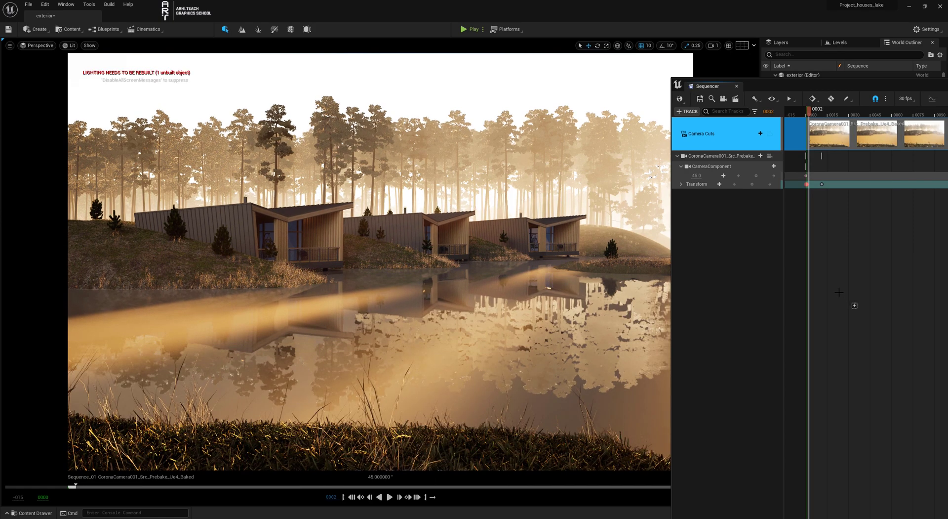
key("space")
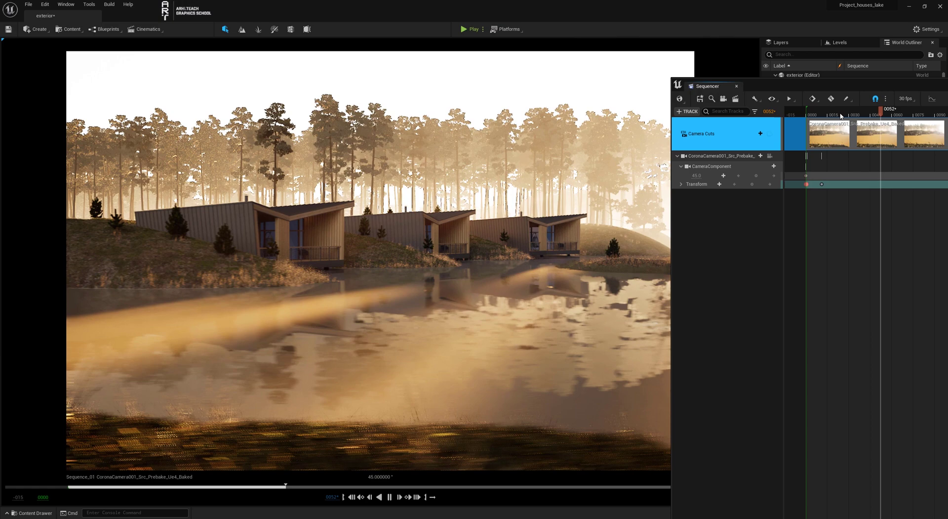
left_click(844, 115)
left_click_drag(845, 115, 864, 116)
Hide the tree layer in Layers and play the camera animation.
left_click(843, 44)
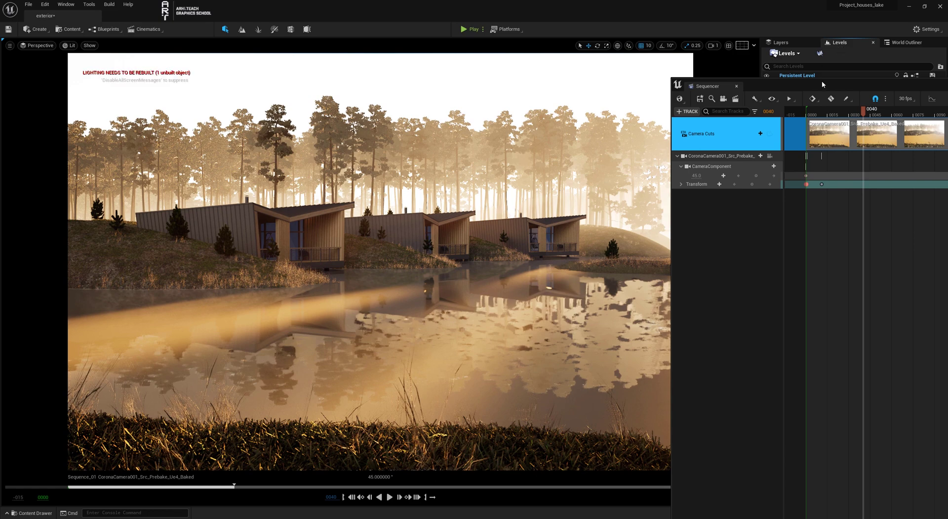
left_click_drag(822, 81, 810, 117)
left_click(782, 43)
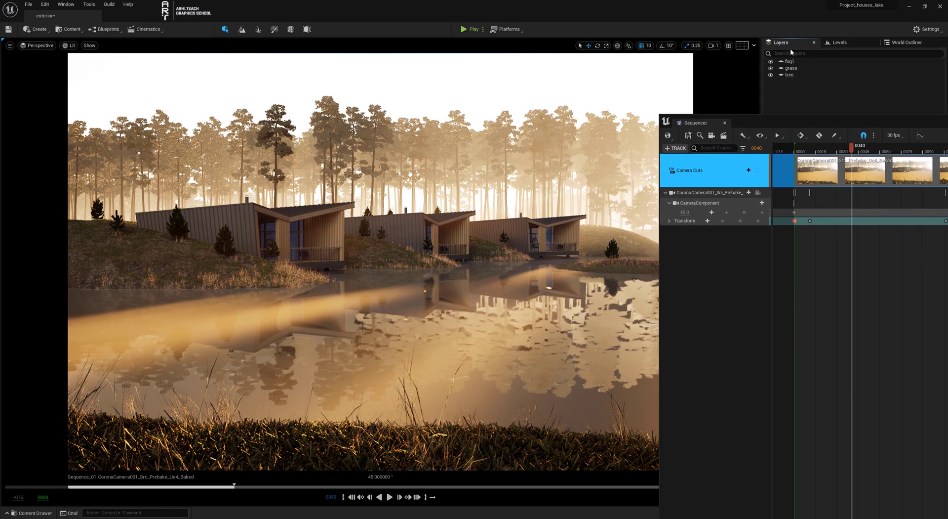
left_click(771, 75)
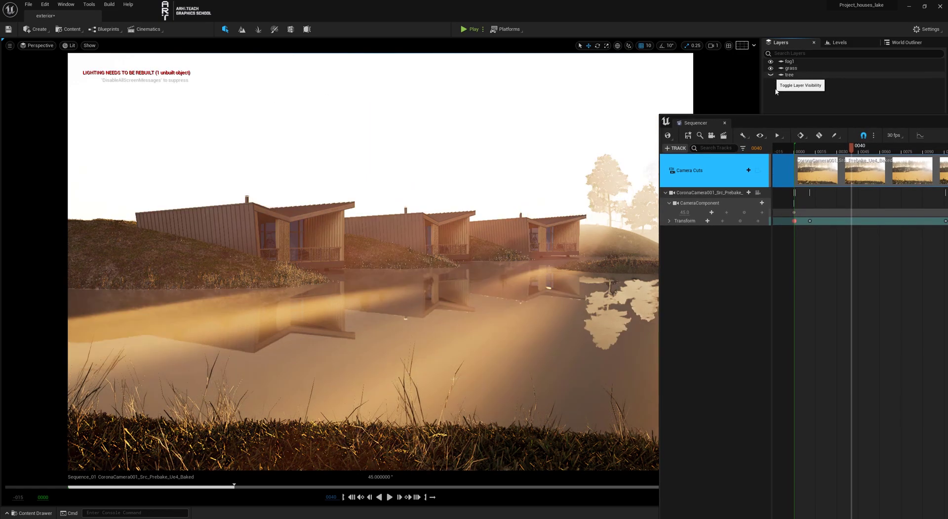
left_click(799, 150)
key("space")
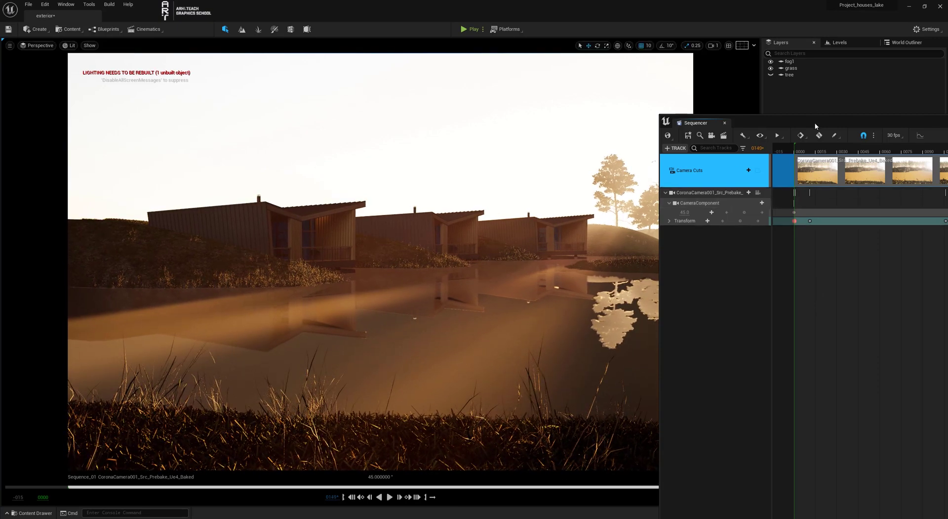
Make the tree layer visible again and close Sequencer.
left_click_drag(797, 122, 489, 167)
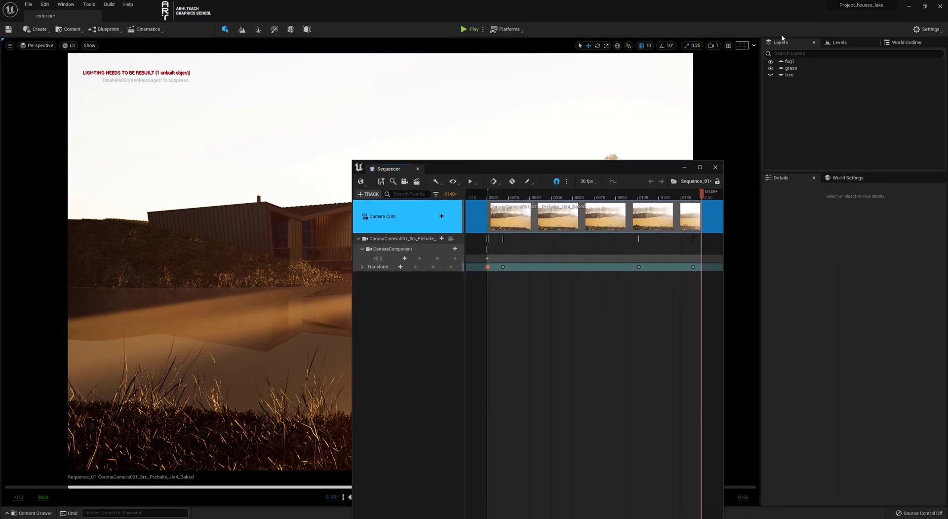
left_click(771, 74)
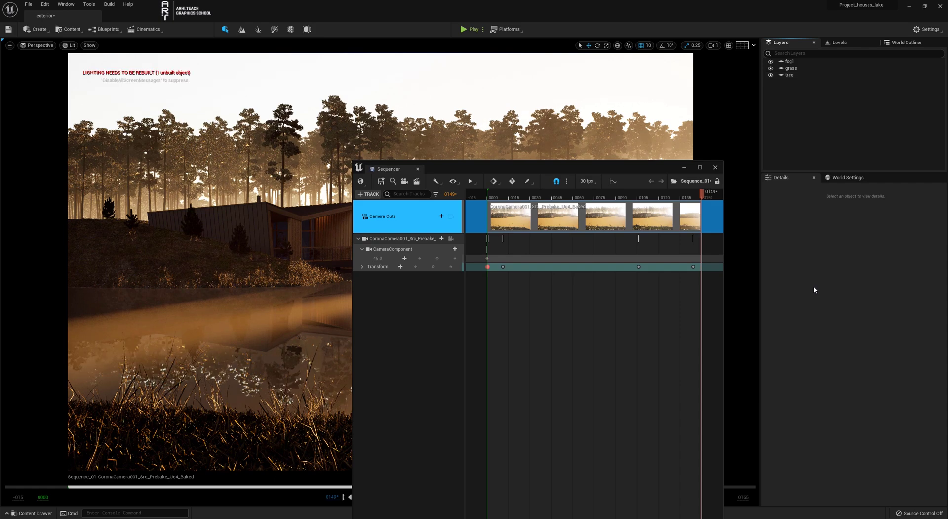
left_click(715, 168)
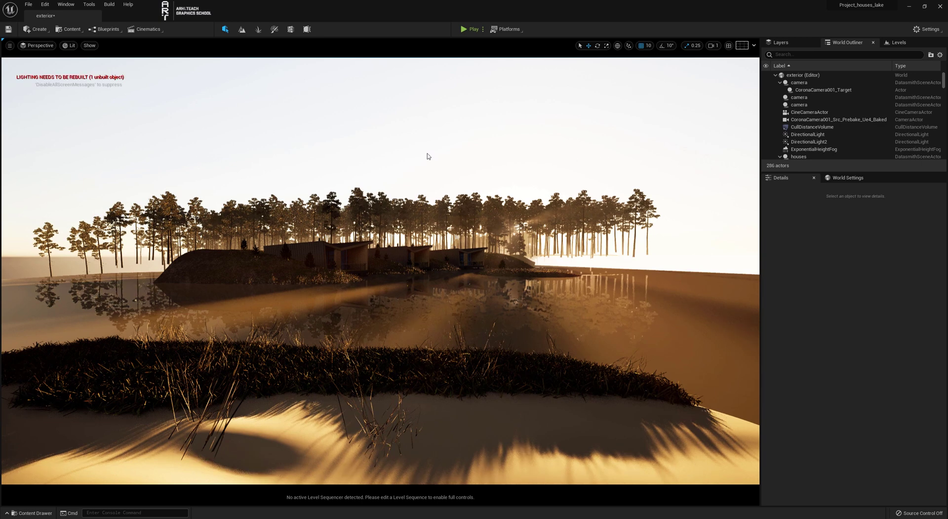
Pilot the viewport through the CoronaCamera001_Src_Prebake_Ue4_Baked camera.
left_click(30, 50)
left_click(70, 129)
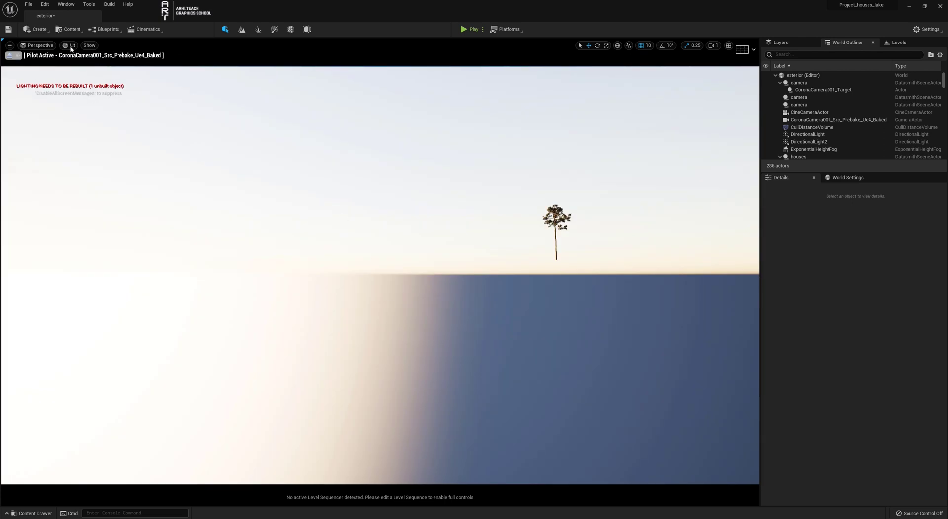
left_click(31, 48)
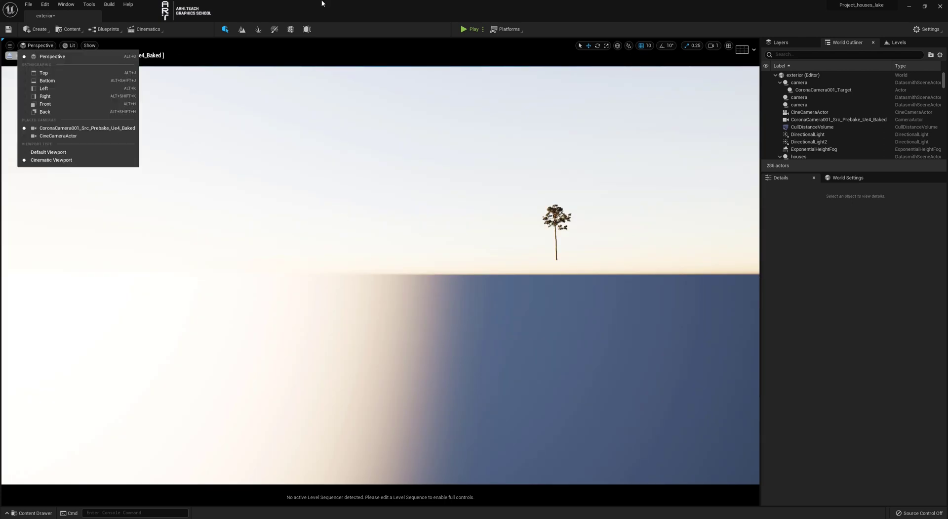
left_click(52, 494)
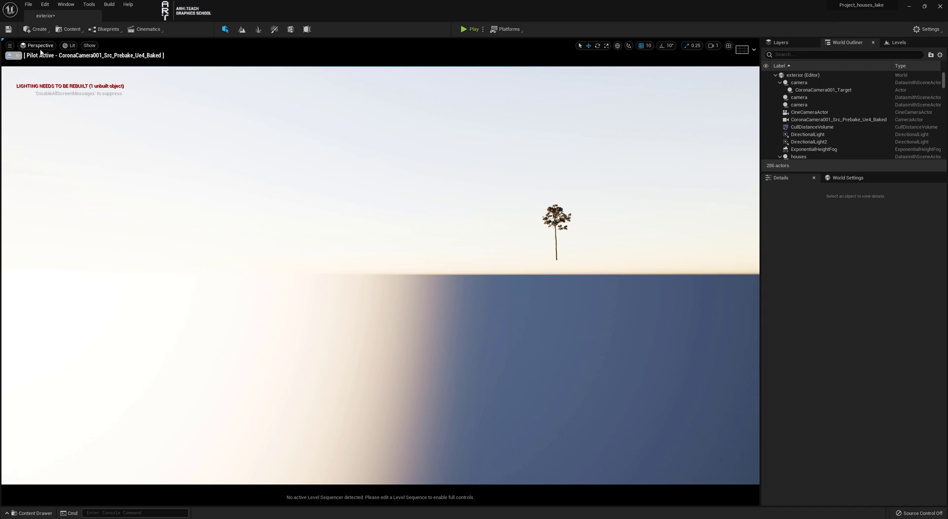
Reopen Sequence_01 from the Content Drawer.
left_click(13, 515)
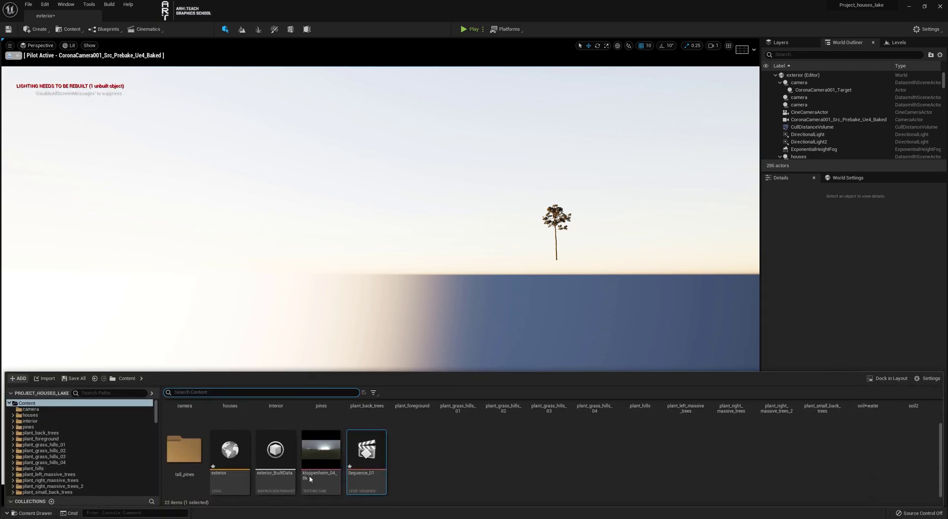
left_click(374, 464)
double_click(374, 465)
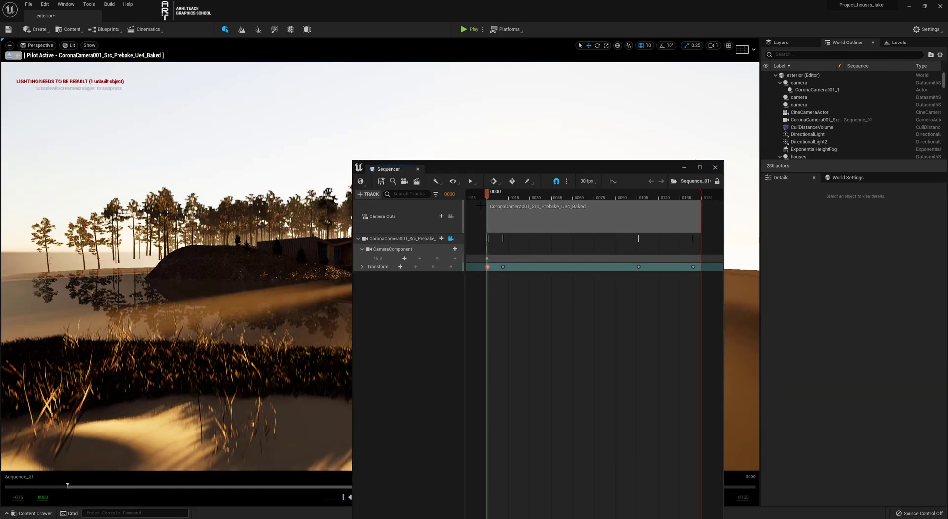
Lock the viewport to Camera Cuts, select the Corona camera track, and clear the Details filter.
left_click(451, 216)
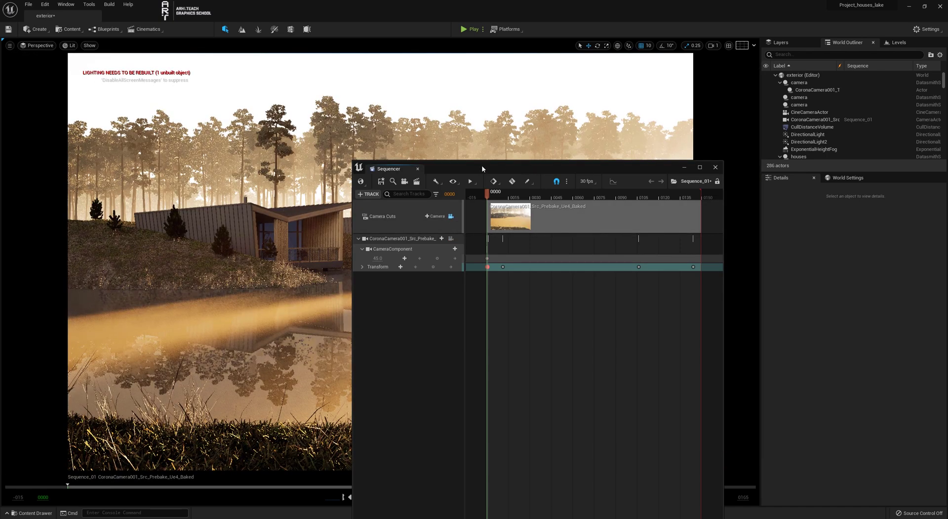
left_click_drag(482, 167, 256, 317)
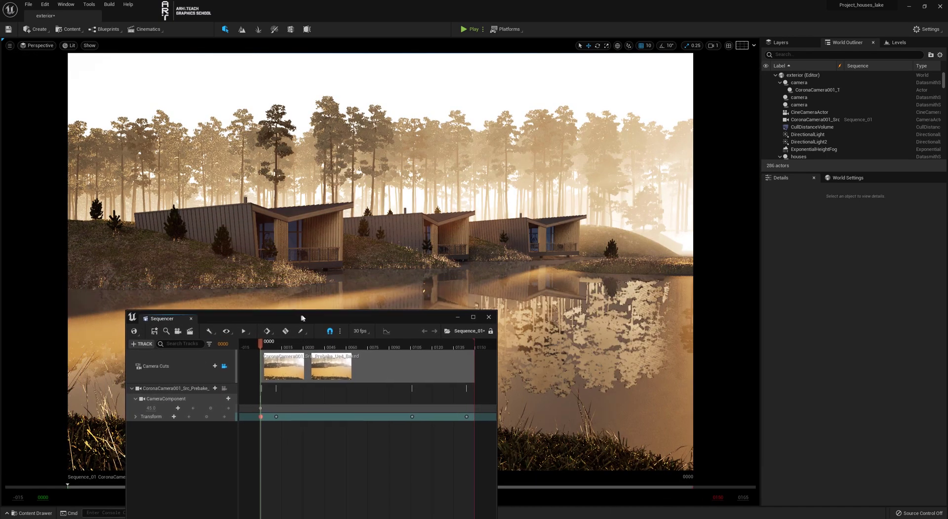
left_click(172, 390)
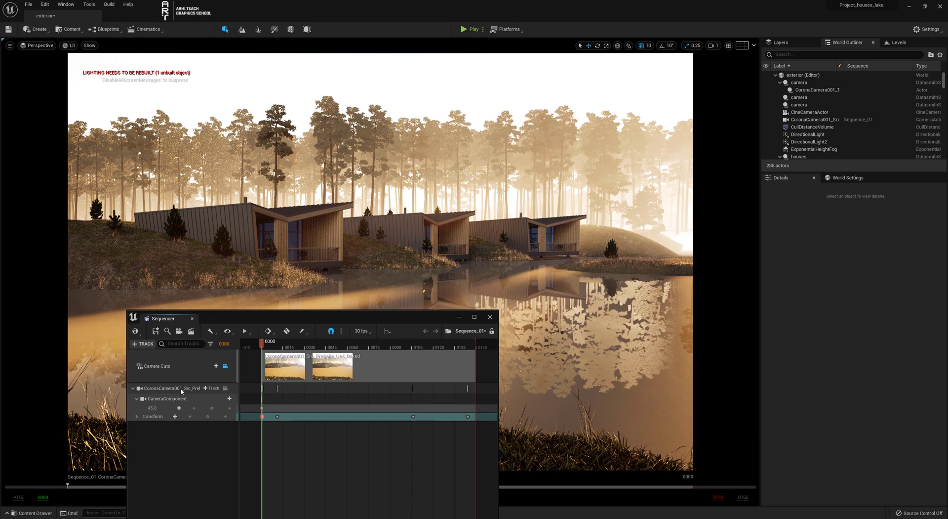
left_click_drag(375, 316, 217, 374)
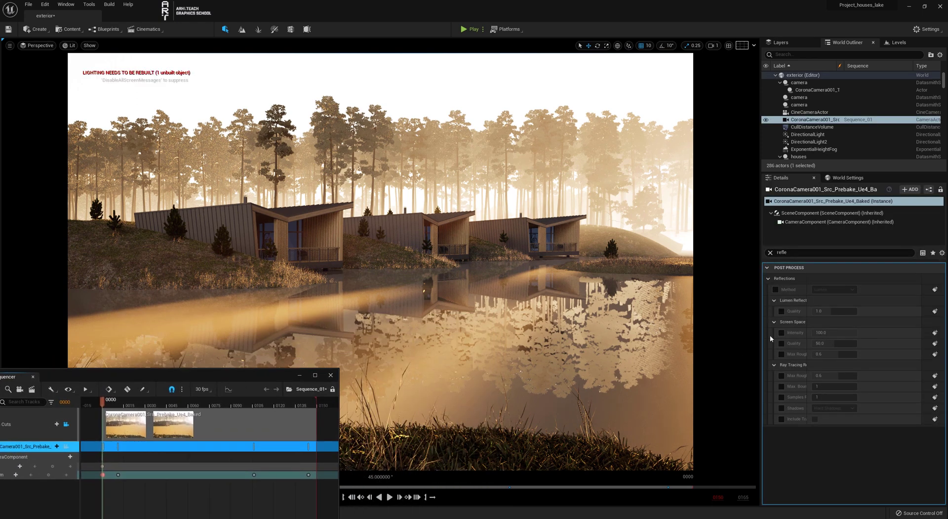
left_click(771, 253)
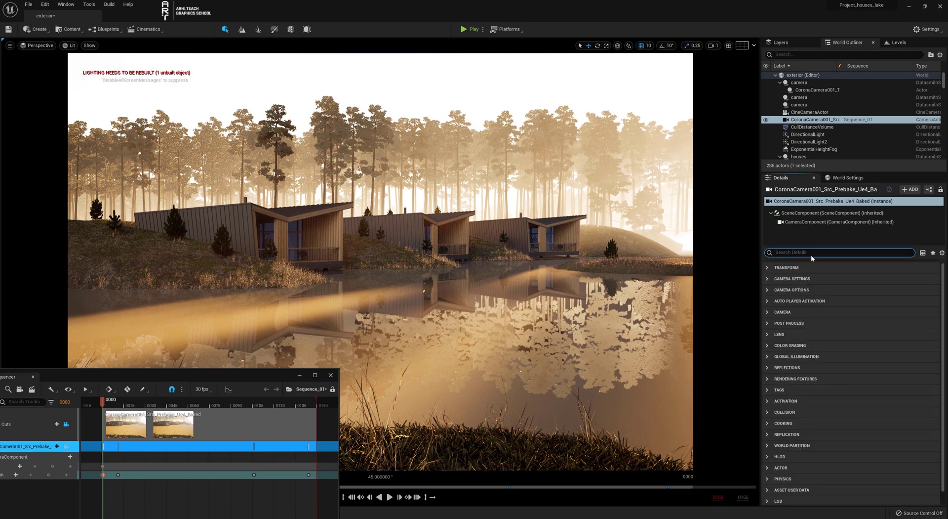
Under Camera Settings, apply the 4096x2304 (16:9, 1.78) 4K aspect ratio preset.
left_click(768, 280)
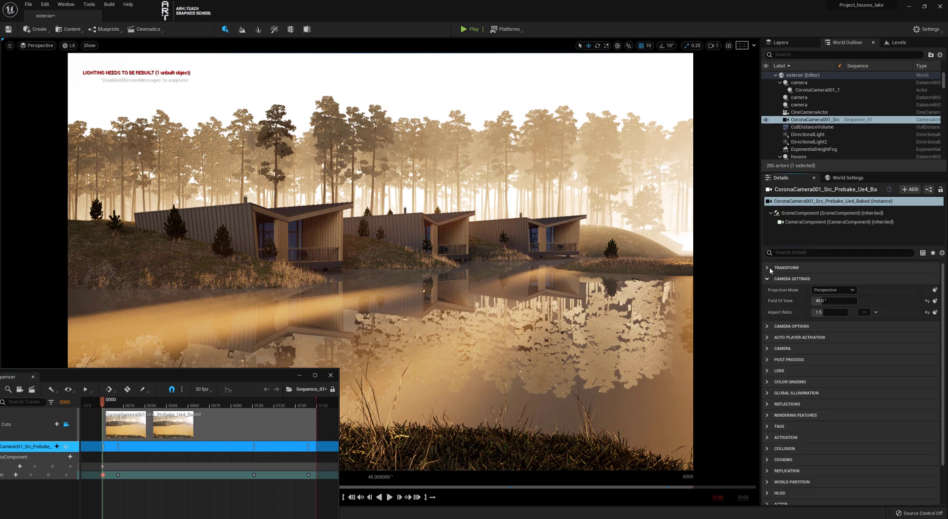
left_click(771, 327)
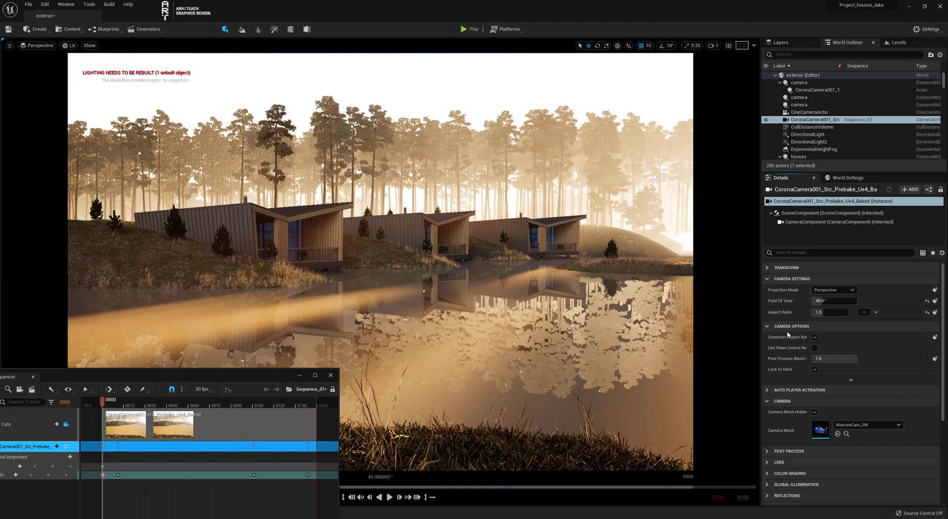
left_click(876, 313)
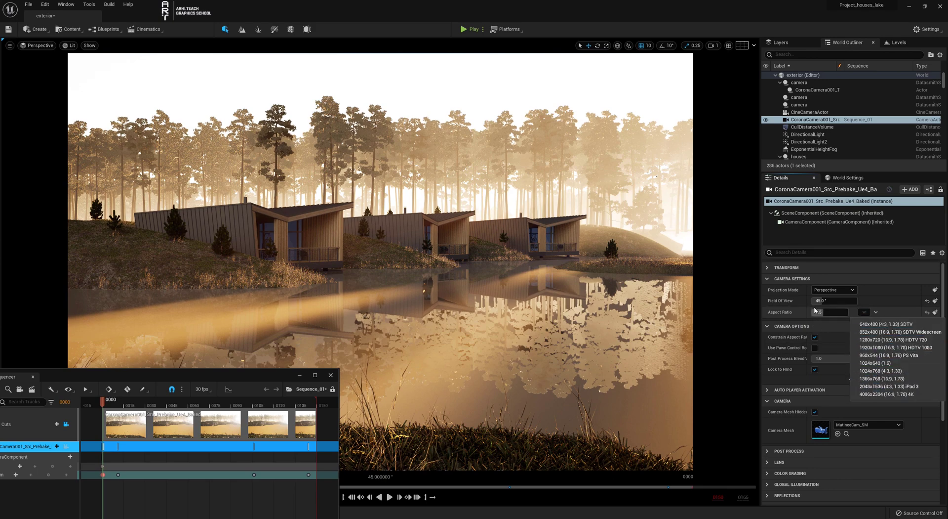
left_click(875, 394)
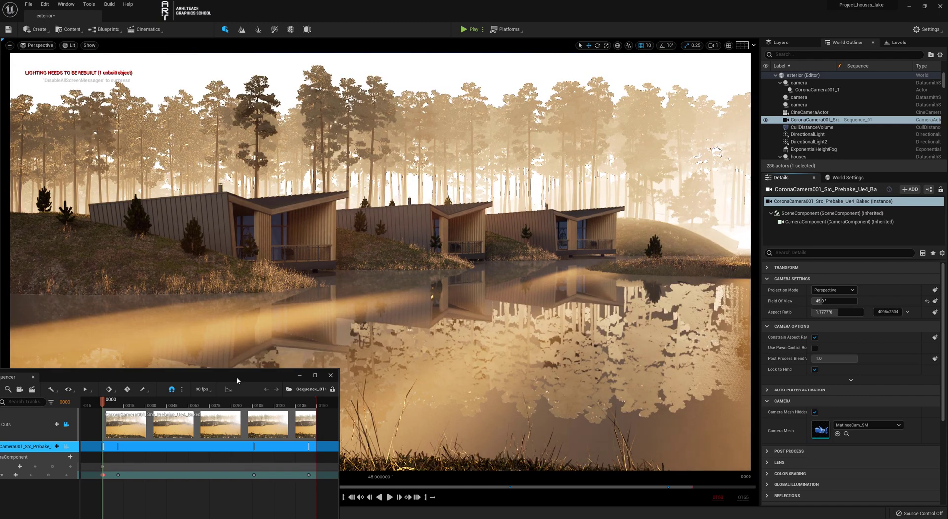
left_click_drag(237, 380, 552, 141)
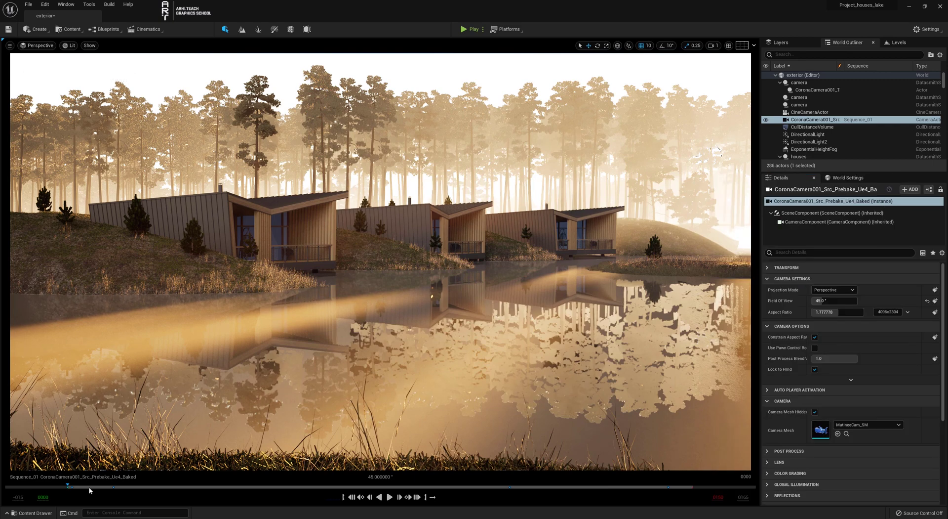
Play the animation and change the sequence display rate from 30 to 60 fps.
left_click(390, 497)
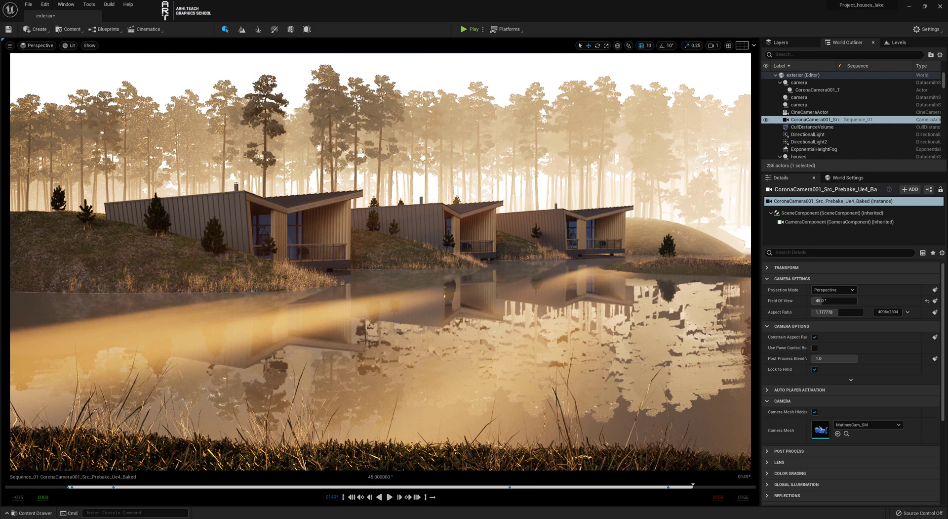
left_click(509, 157)
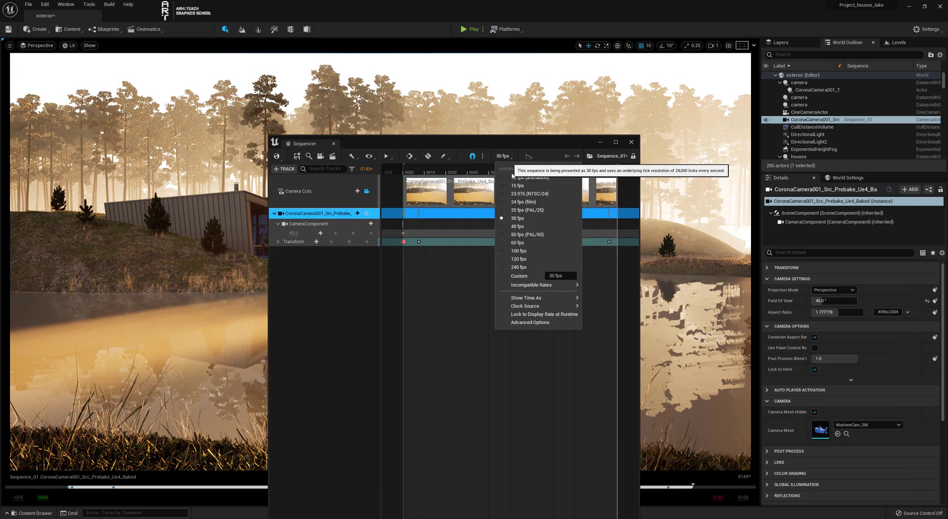
left_click(518, 242)
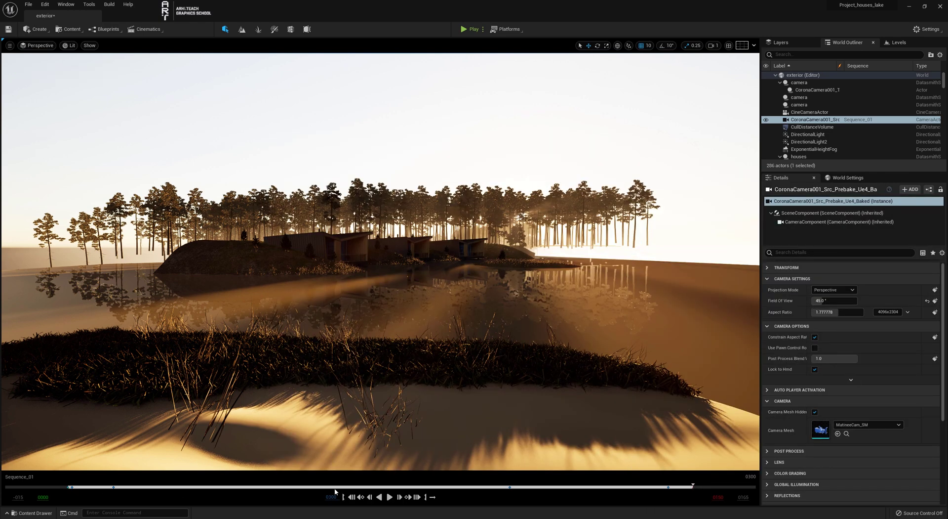
Set the current time to frame 0 and play the camera animation from the start.
left_click(330, 498)
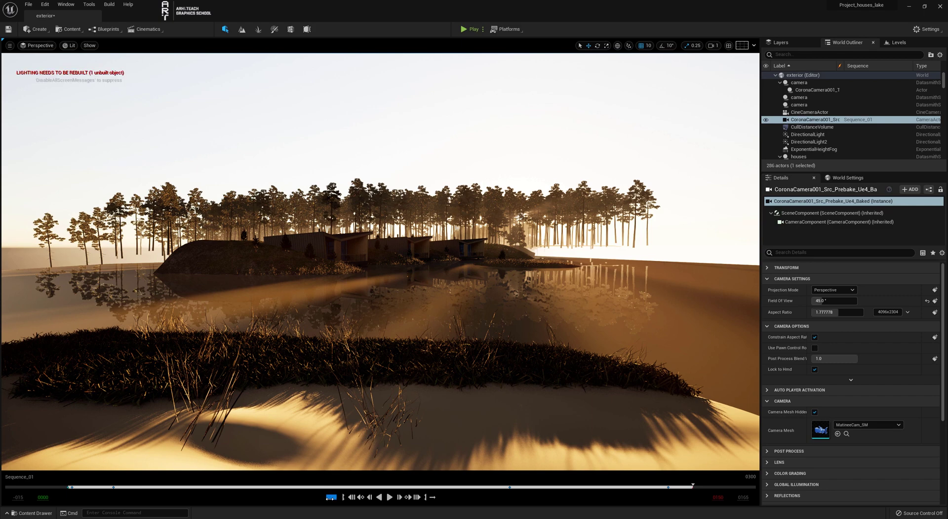
type("00")
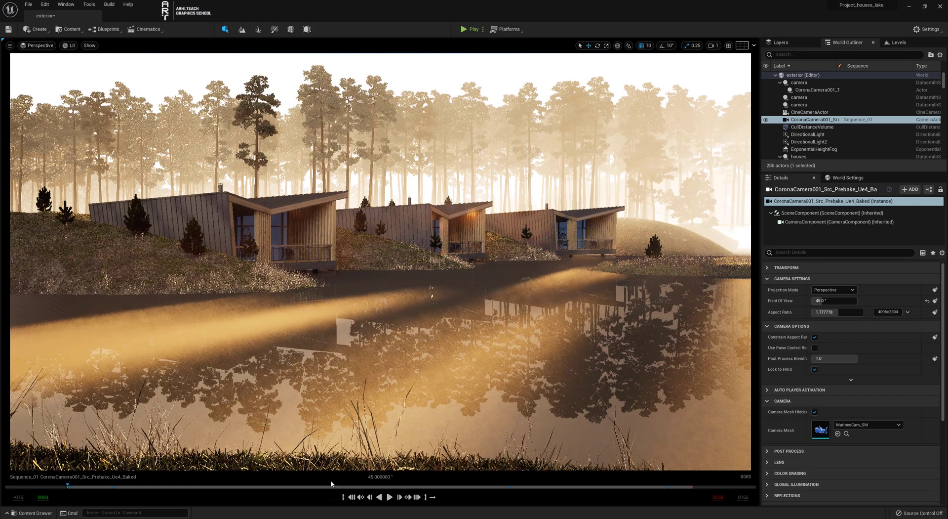
left_click(390, 497)
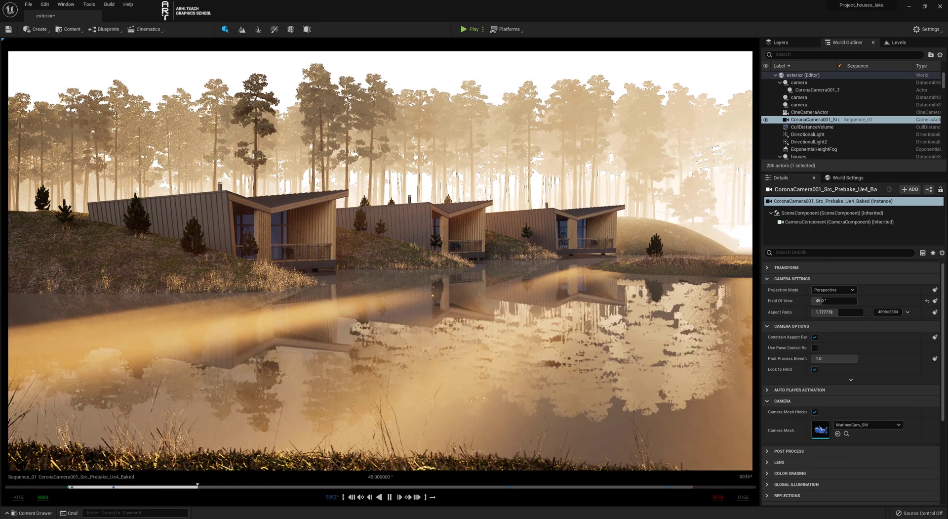